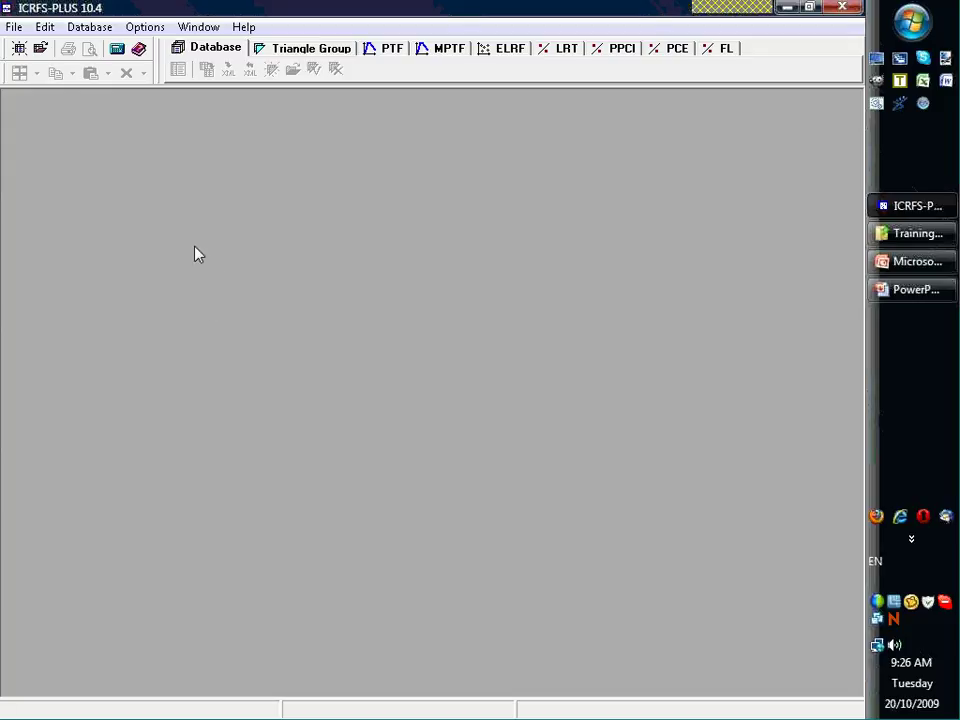
Open the Workbook104A database
click(41, 50)
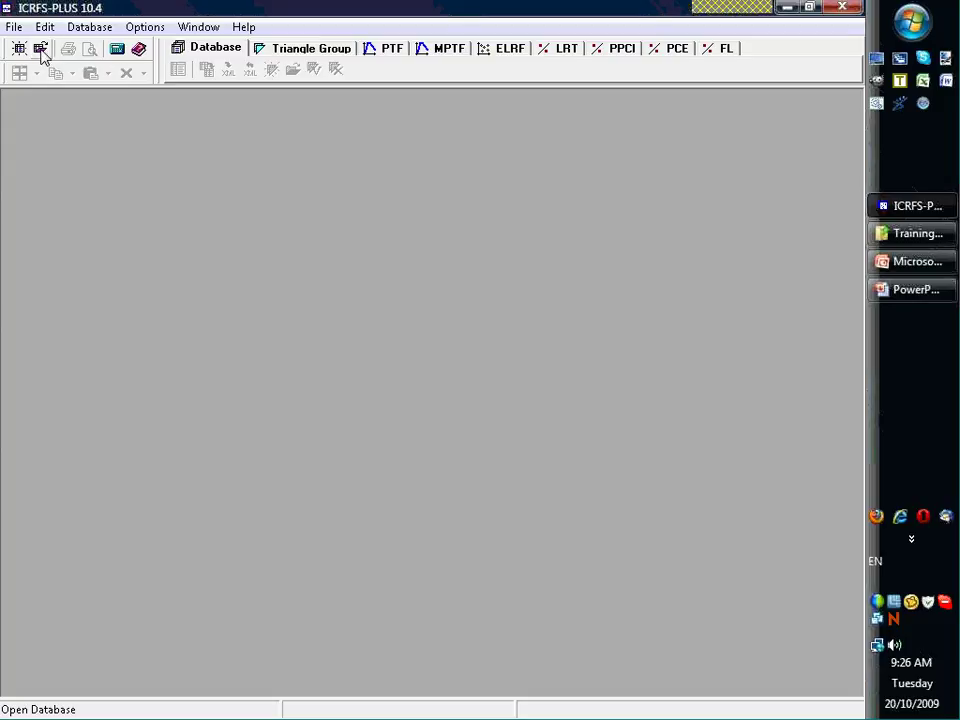
click(41, 50)
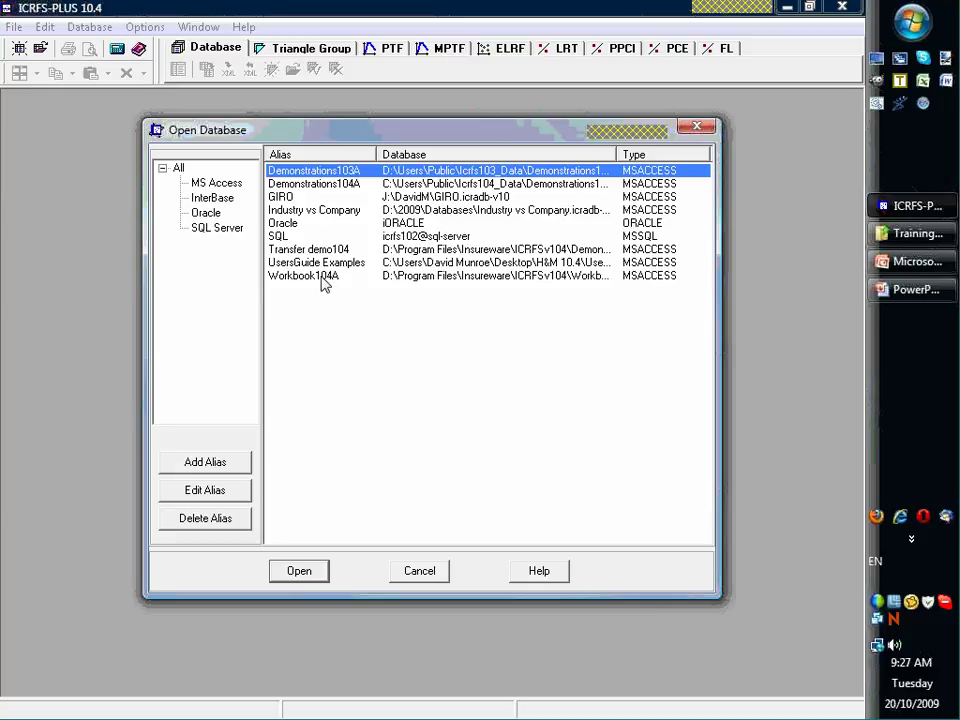
click(323, 278)
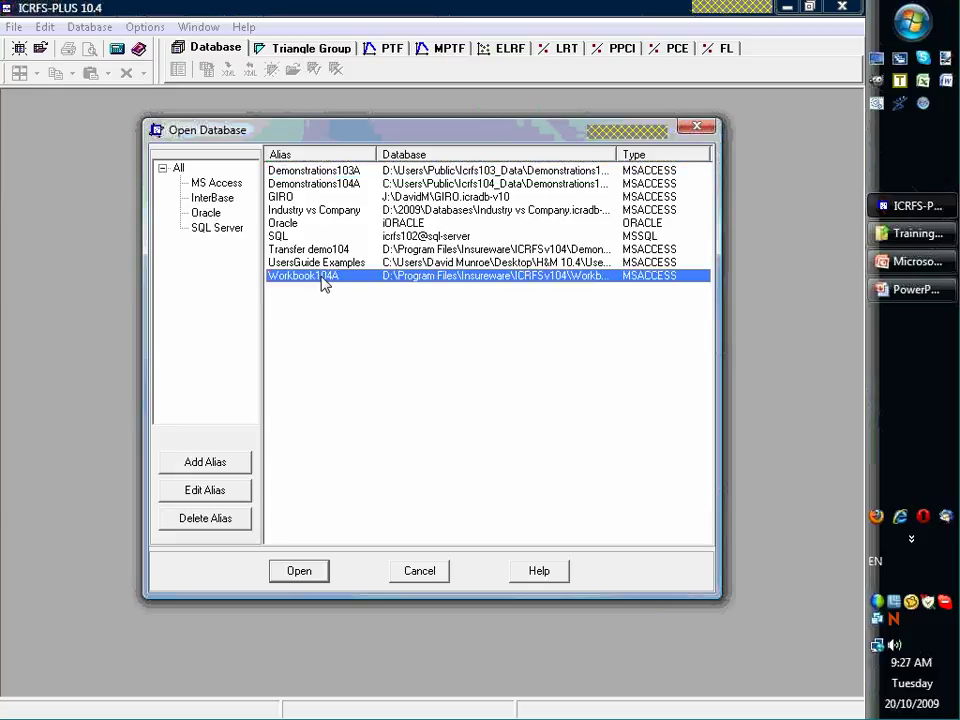
click(299, 572)
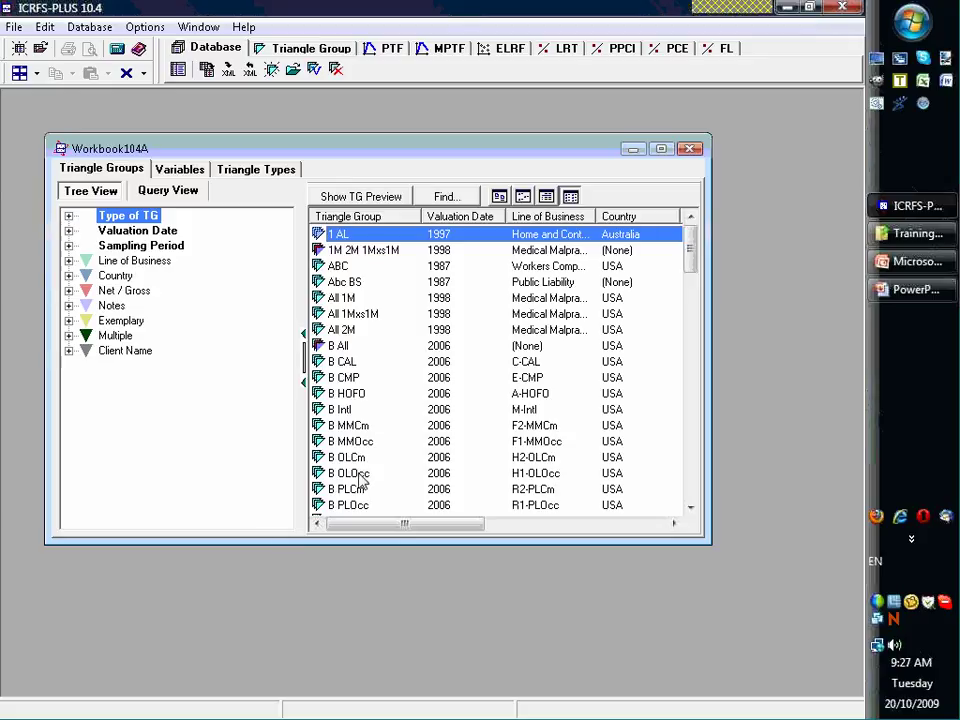
Query the triangle groups by TG name "ma" and open the Mack triangle group
click(181, 198)
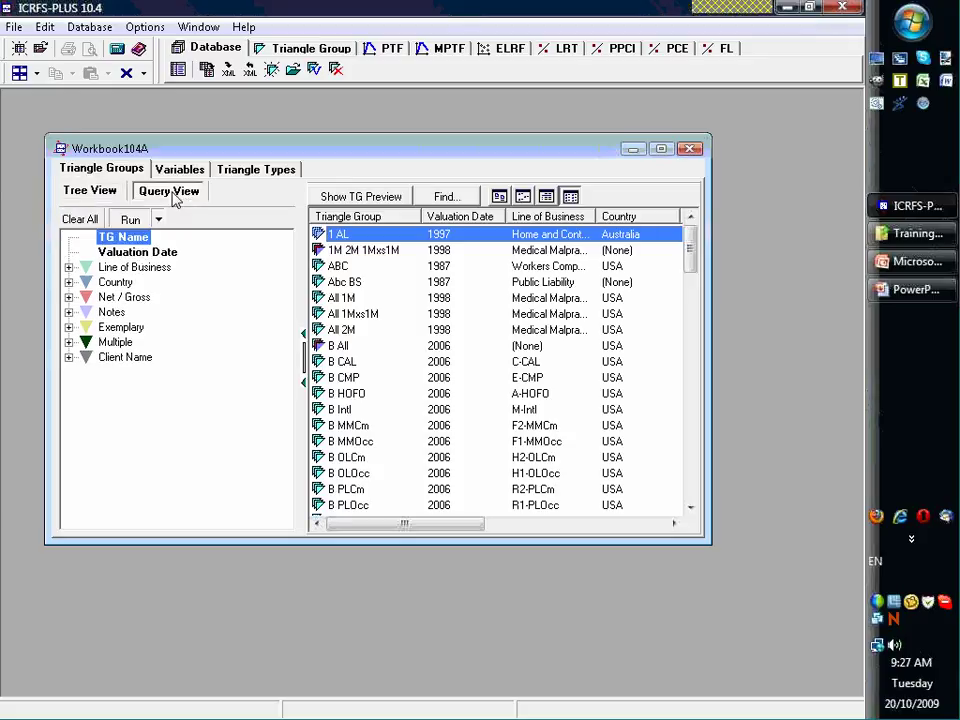
double_click(116, 244)
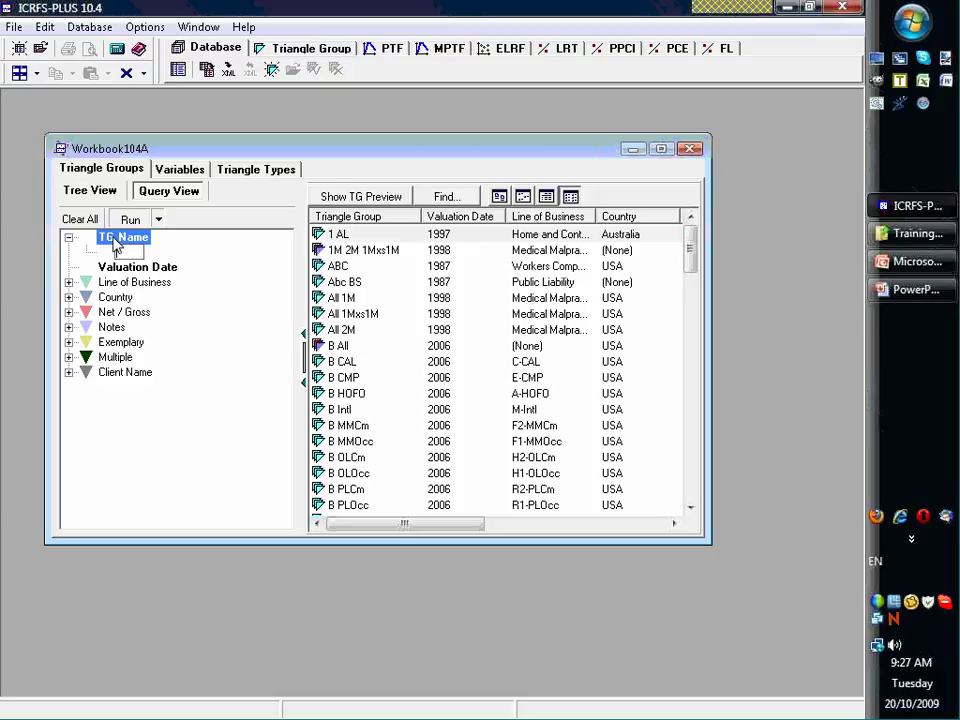
text(Ma)
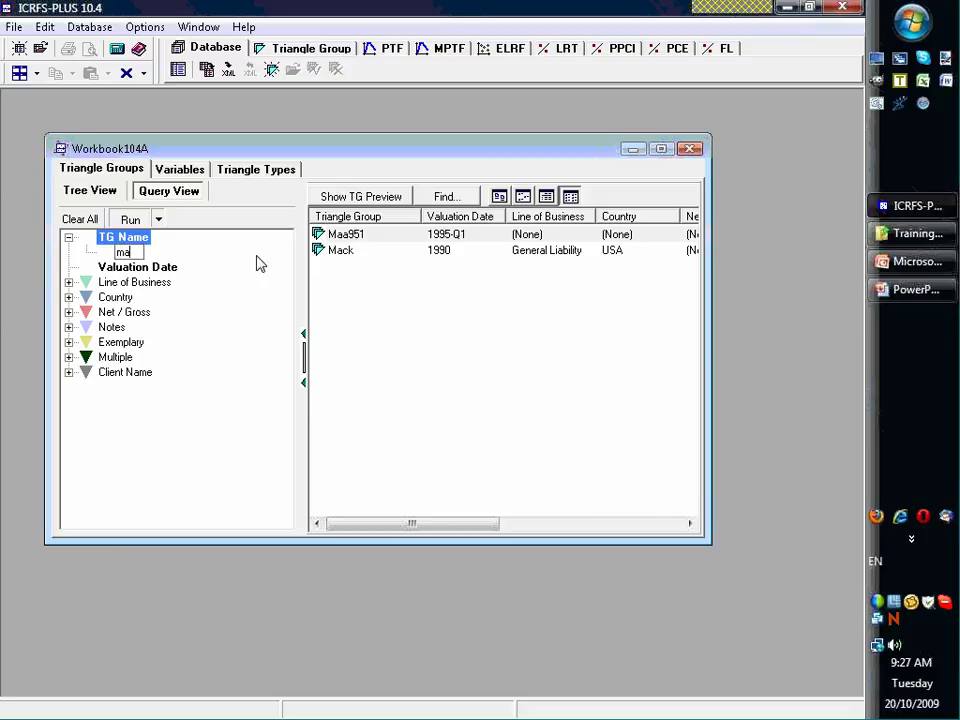
click(345, 253)
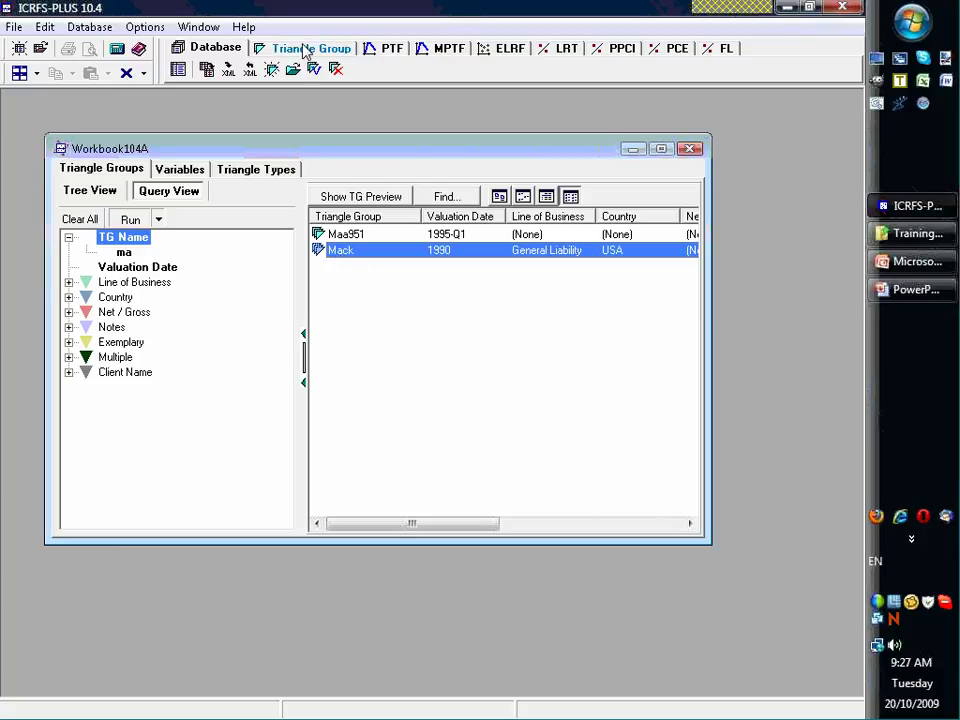
right_click(330, 256)
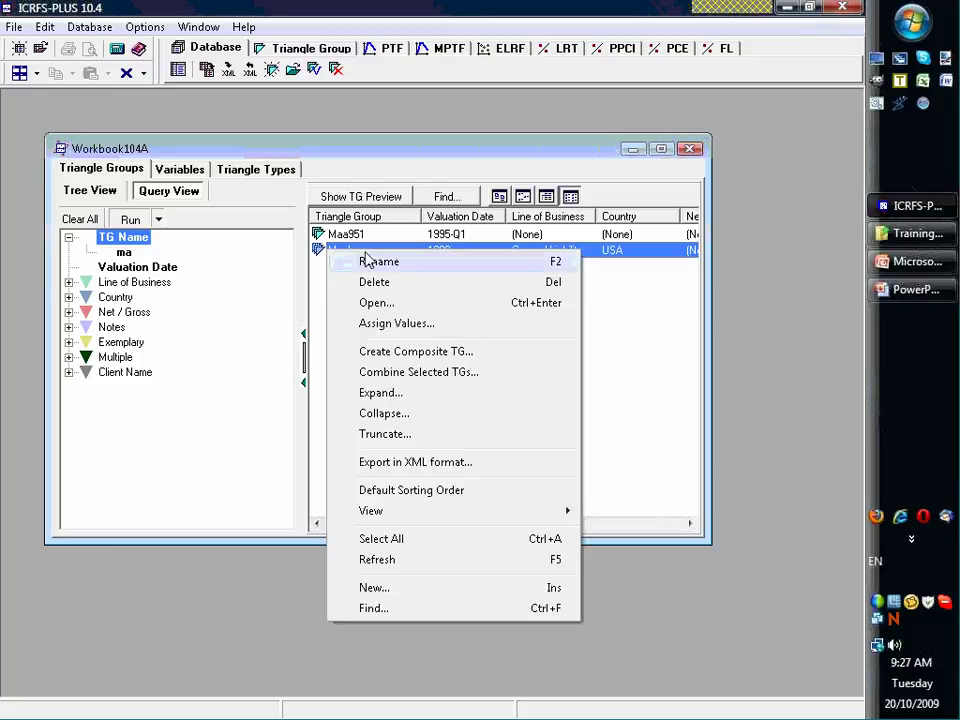
click(378, 303)
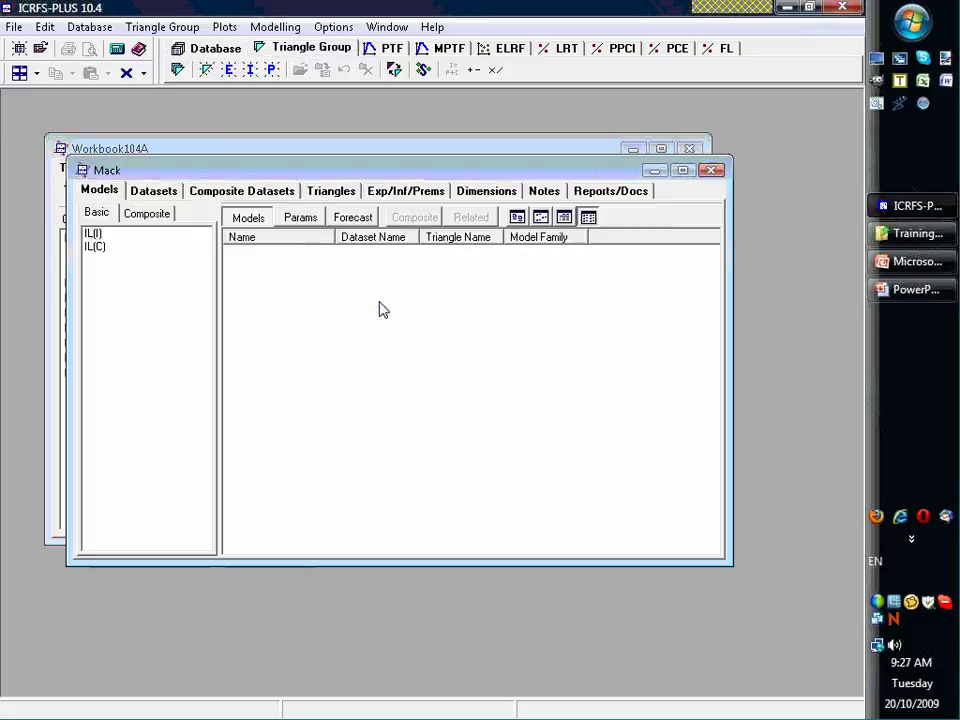
Review the Mack group's datasets, including their triangle types and I/C designations
click(168, 194)
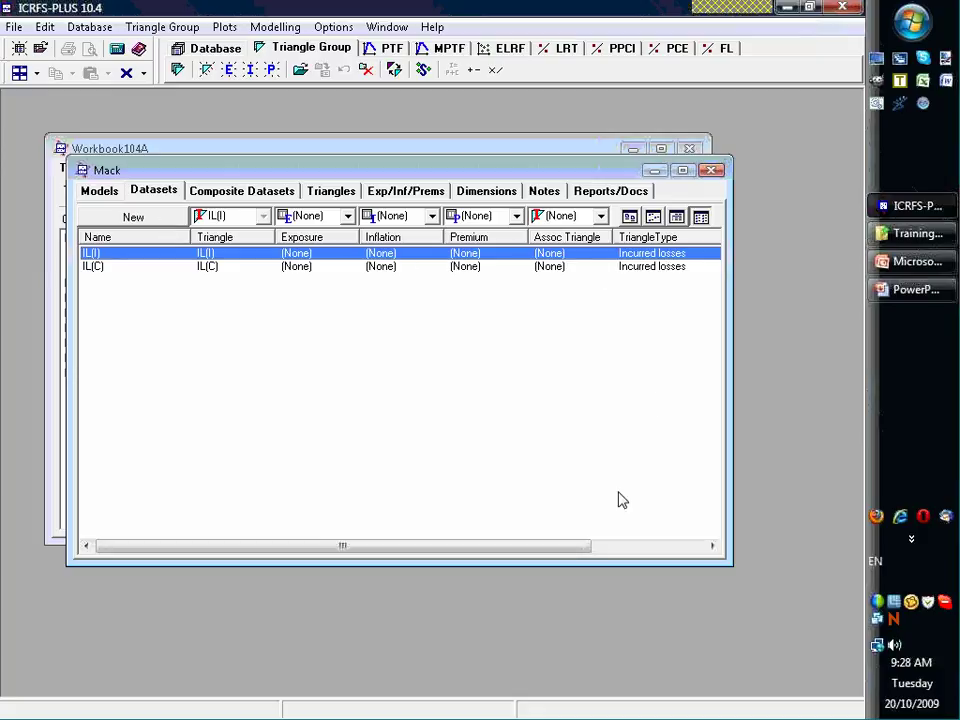
drag(579, 547, 686, 547)
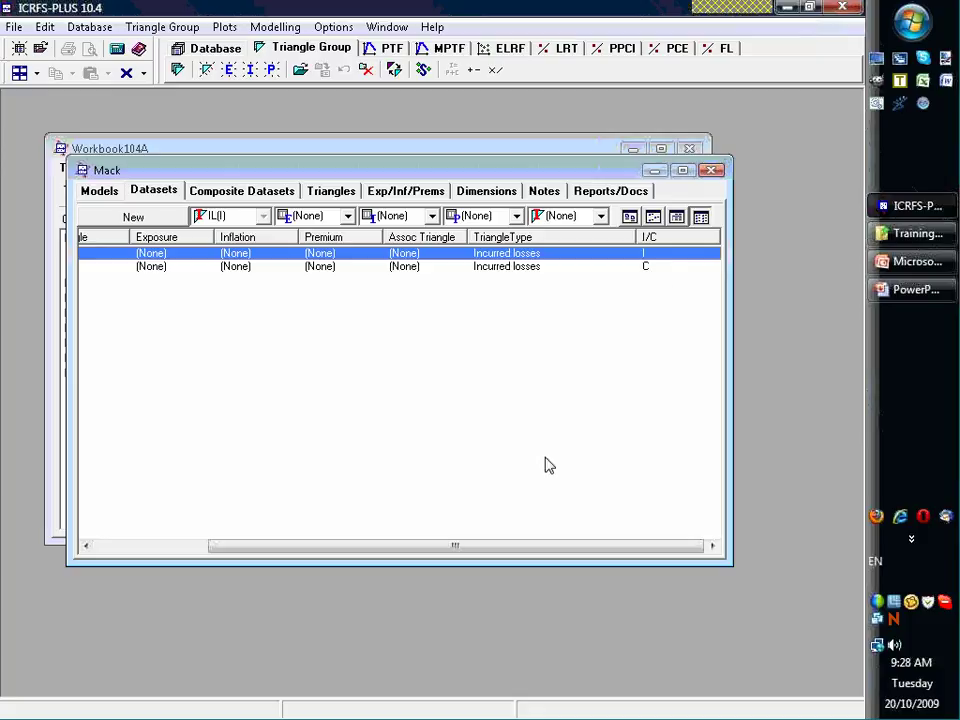
drag(466, 552, 358, 549)
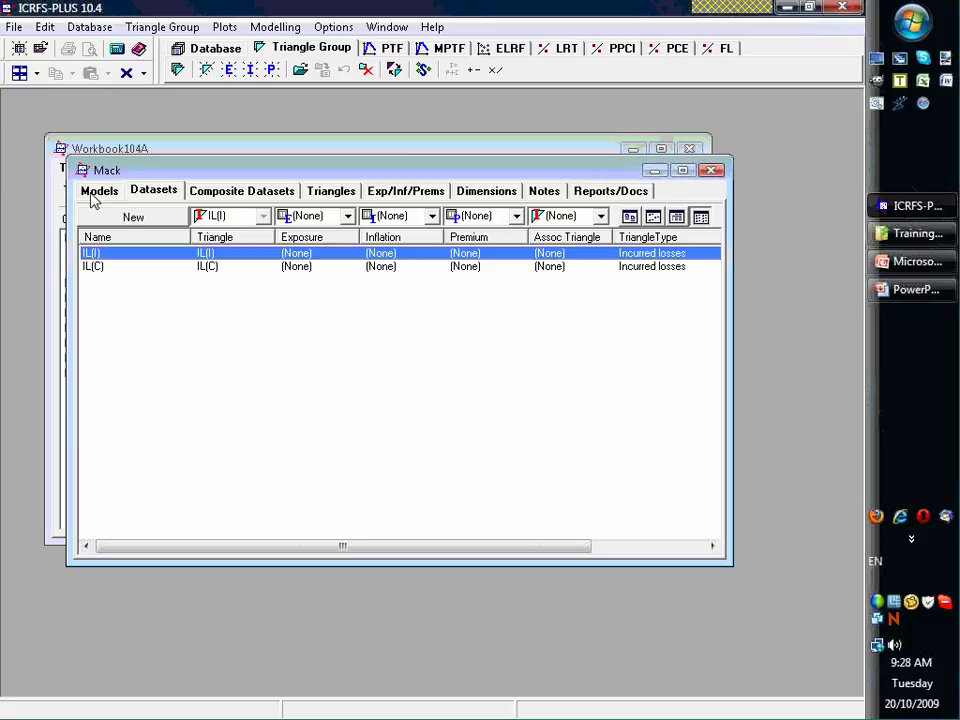
Open the LRT module for the Mack group's IL(C) dataset and look over its data, ratios, selections and selection graphs
click(95, 192)
click(94, 248)
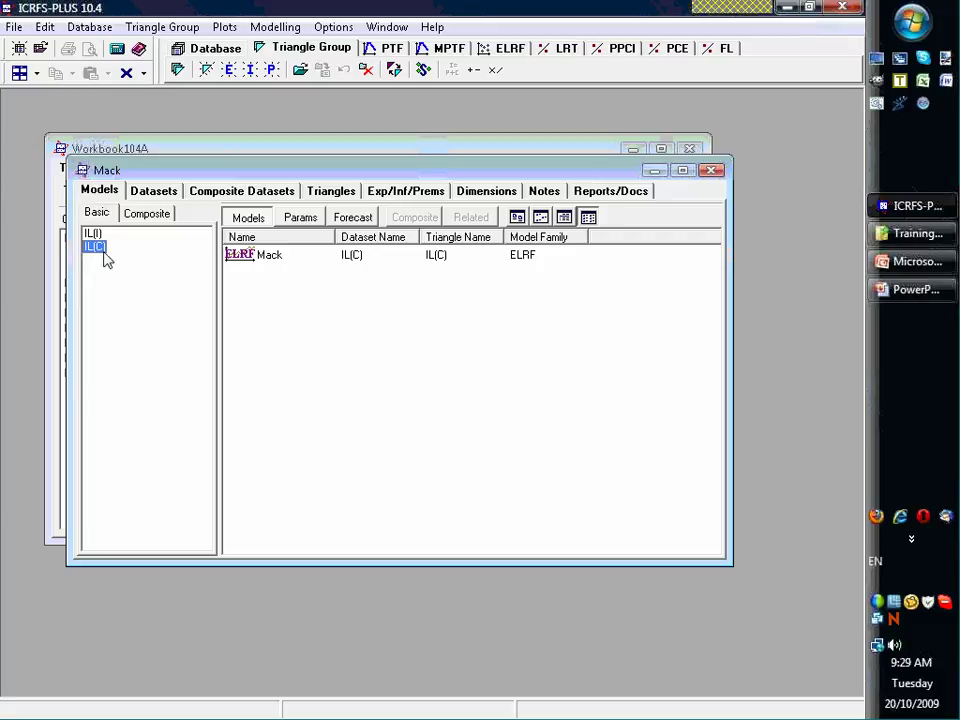
click(565, 50)
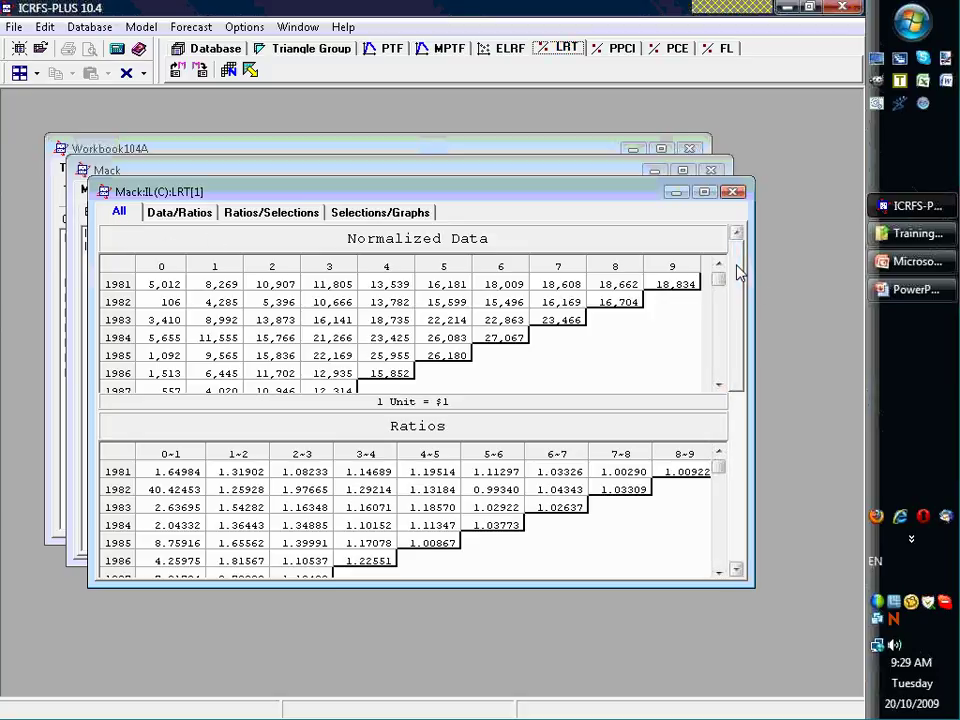
drag(740, 300, 740, 482)
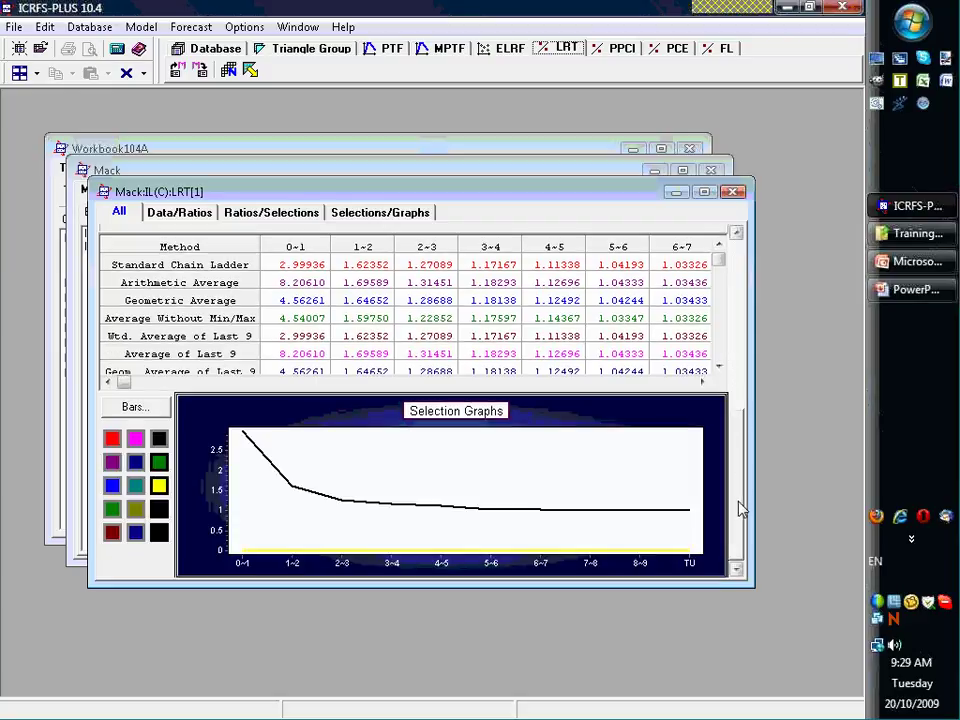
scroll(740, 509, up, 1)
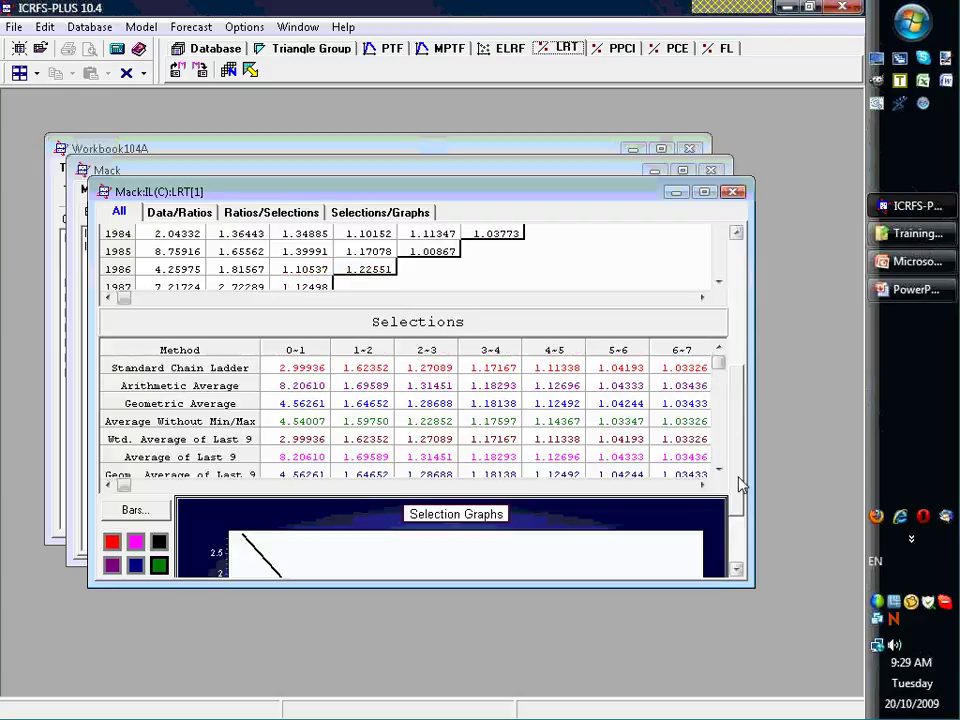
scroll(737, 520, down, 1)
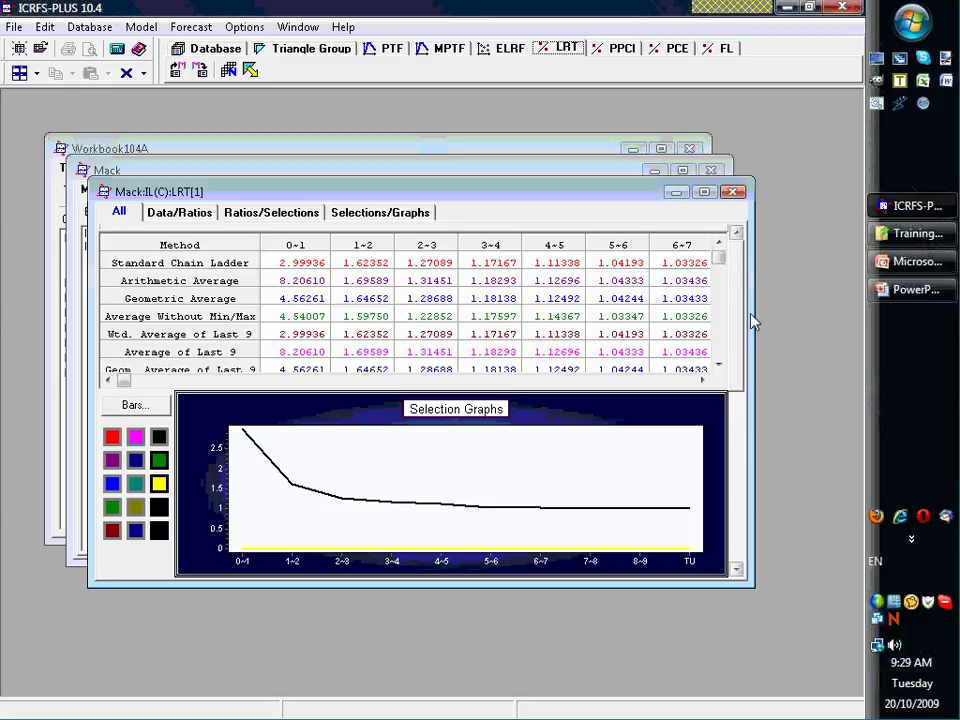
drag(744, 484, 724, 276)
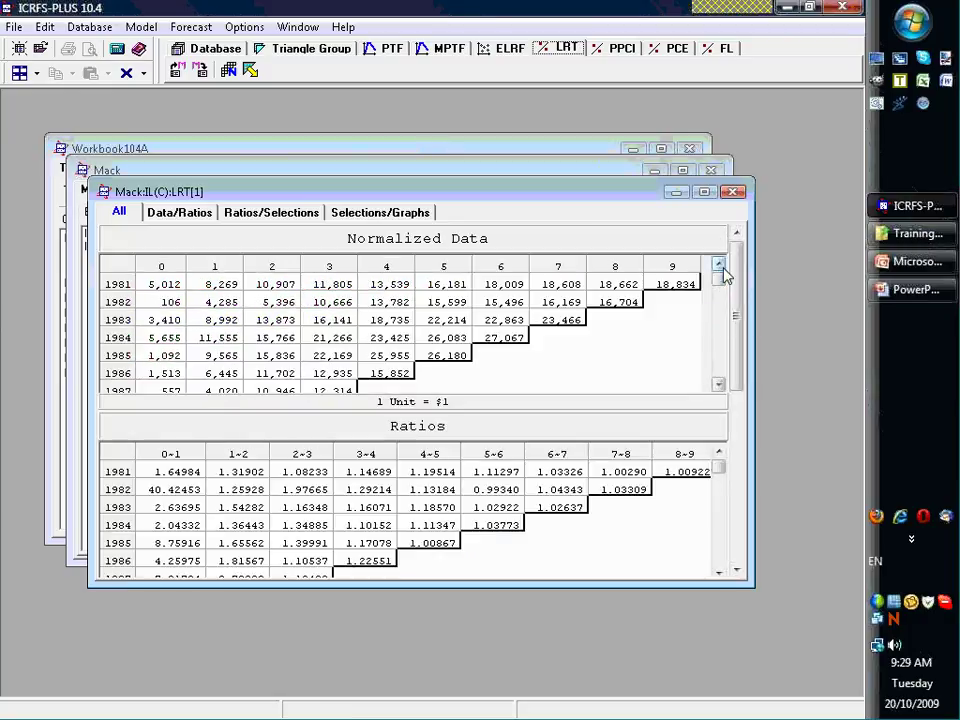
Inspect the Load Model and Save Model dialogs for the LRT analysis without loading or saving a model
click(178, 72)
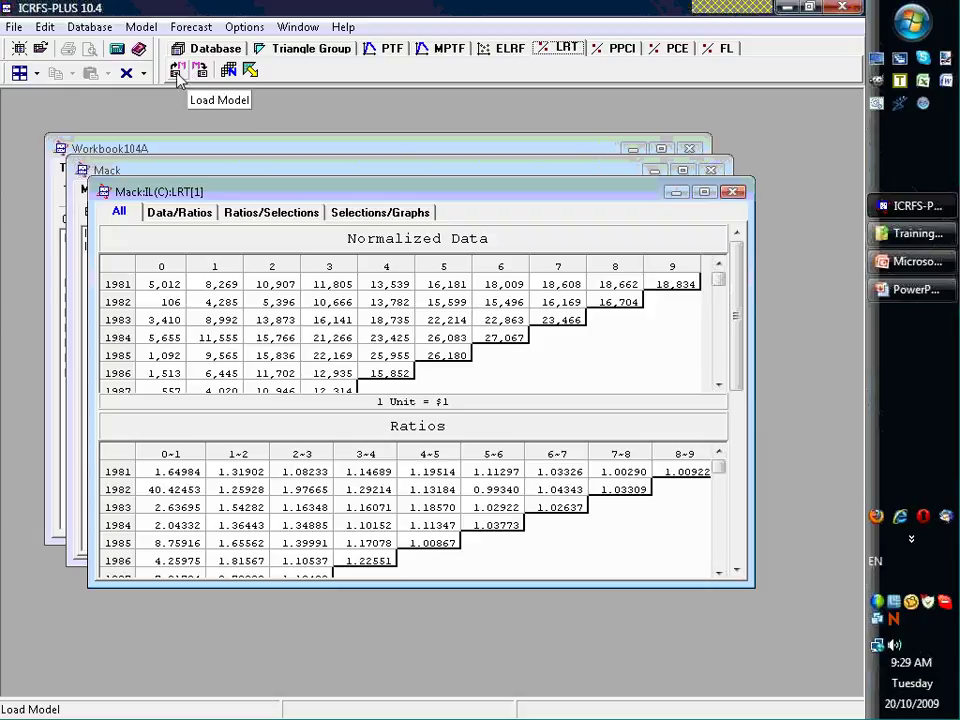
click(177, 73)
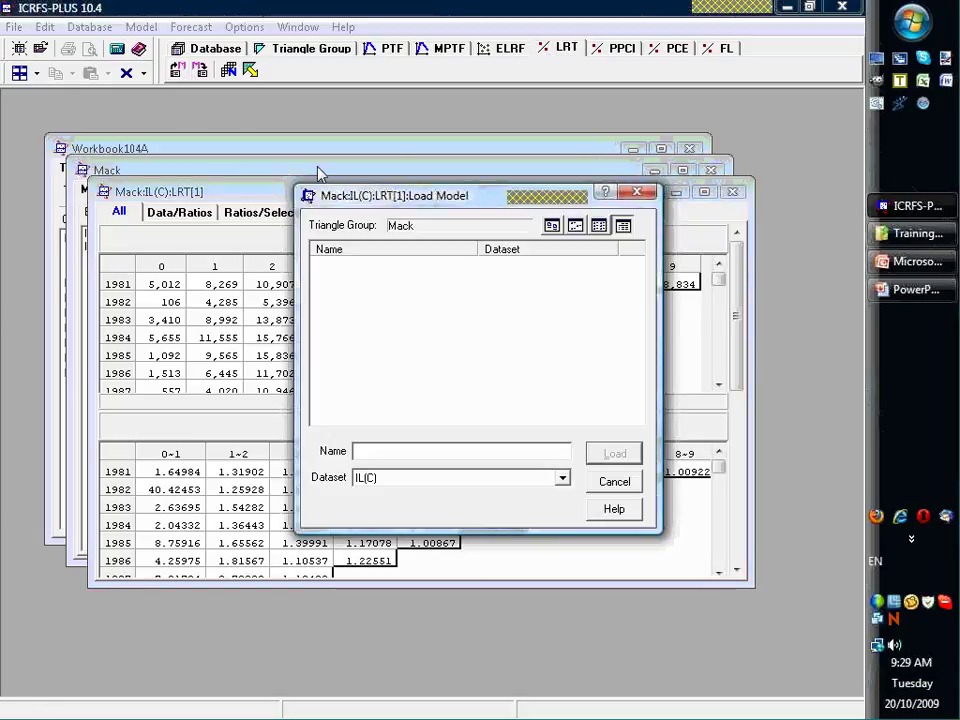
click(616, 483)
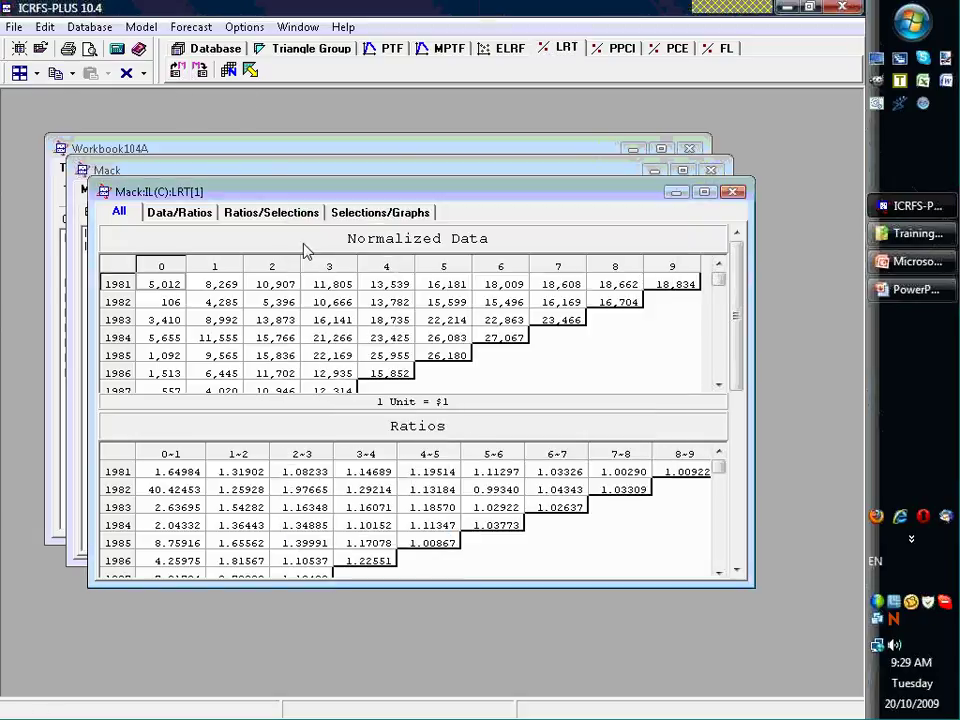
click(201, 74)
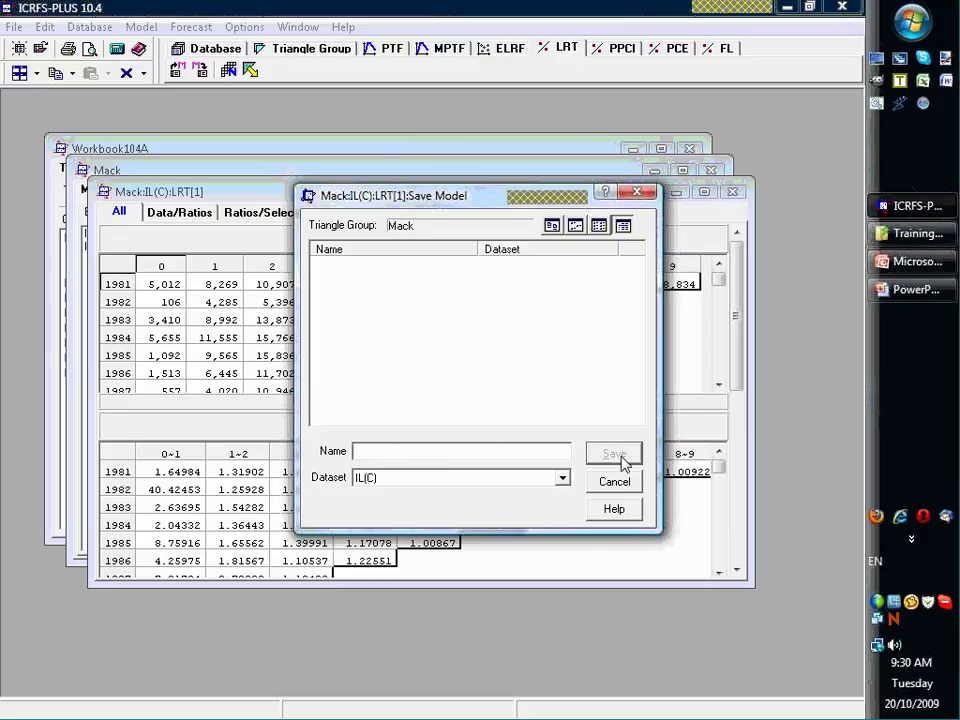
click(617, 482)
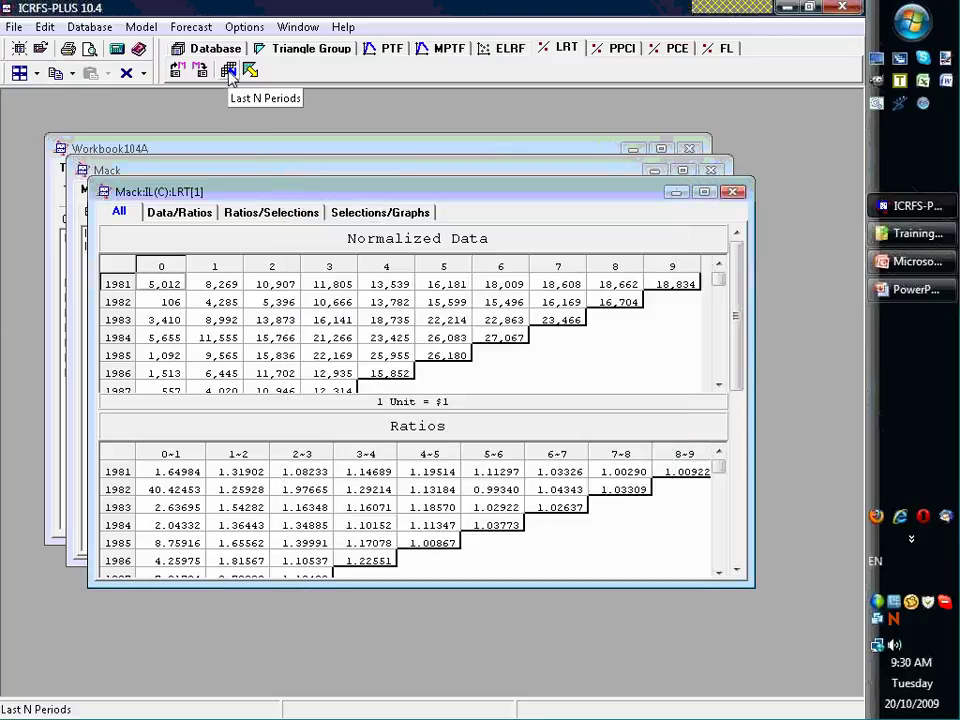
In the ratios and selections view, set the Last N periods to 4 and review the averages by method
click(270, 213)
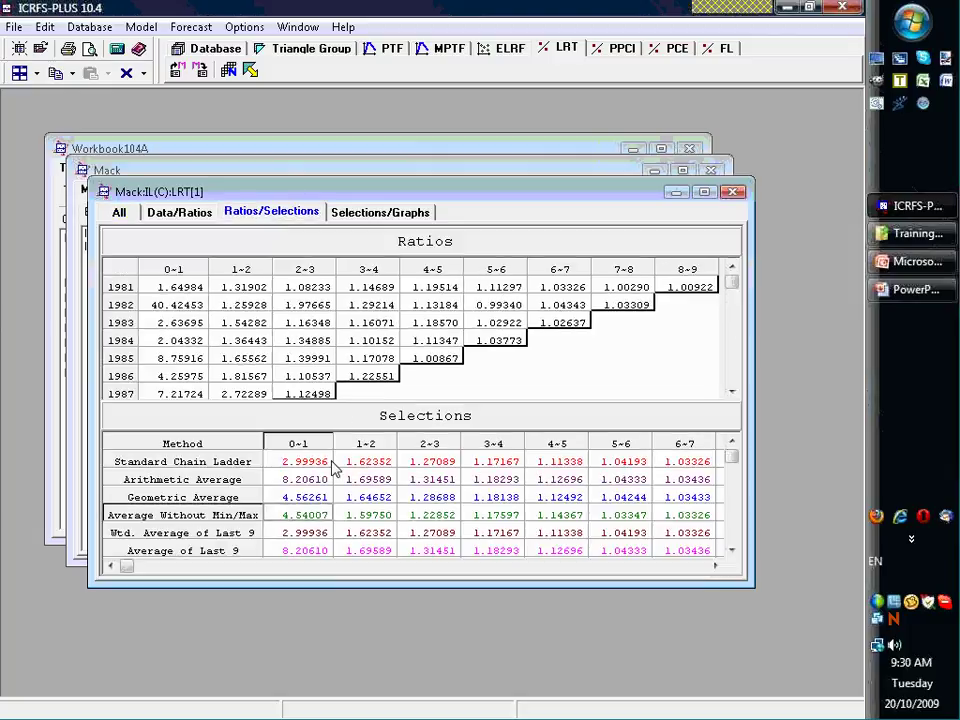
scroll(235, 497, down, 2)
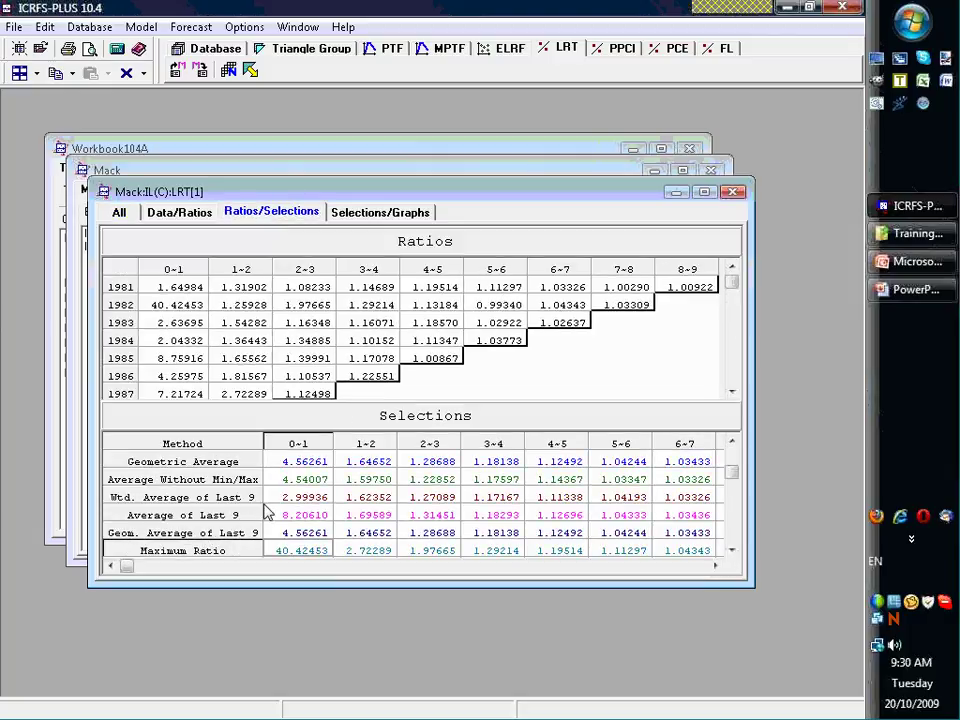
click(738, 383)
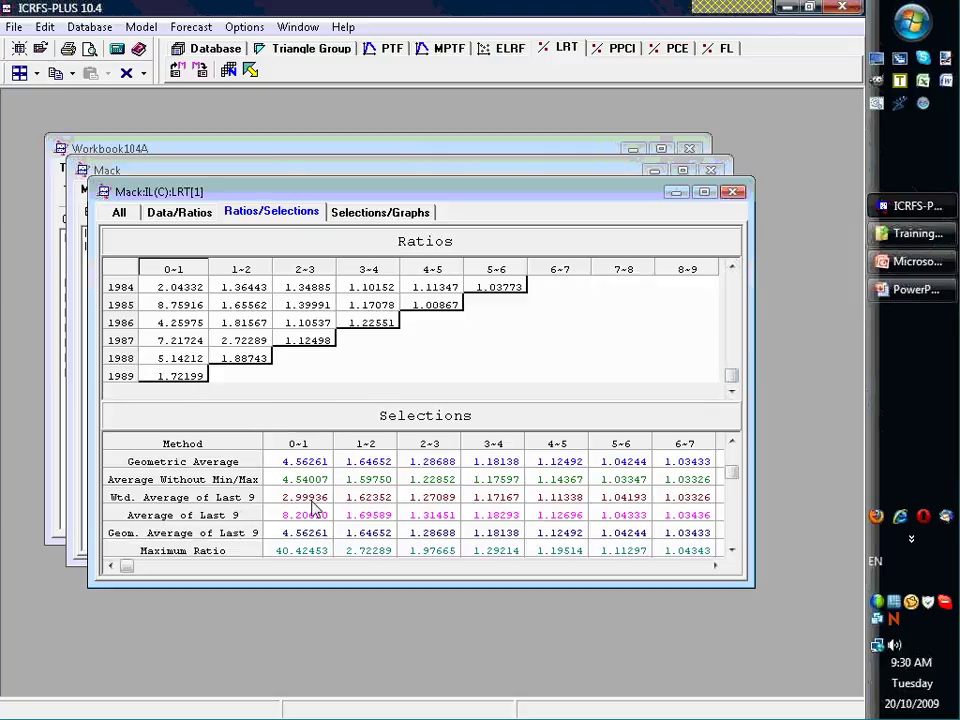
click(230, 70)
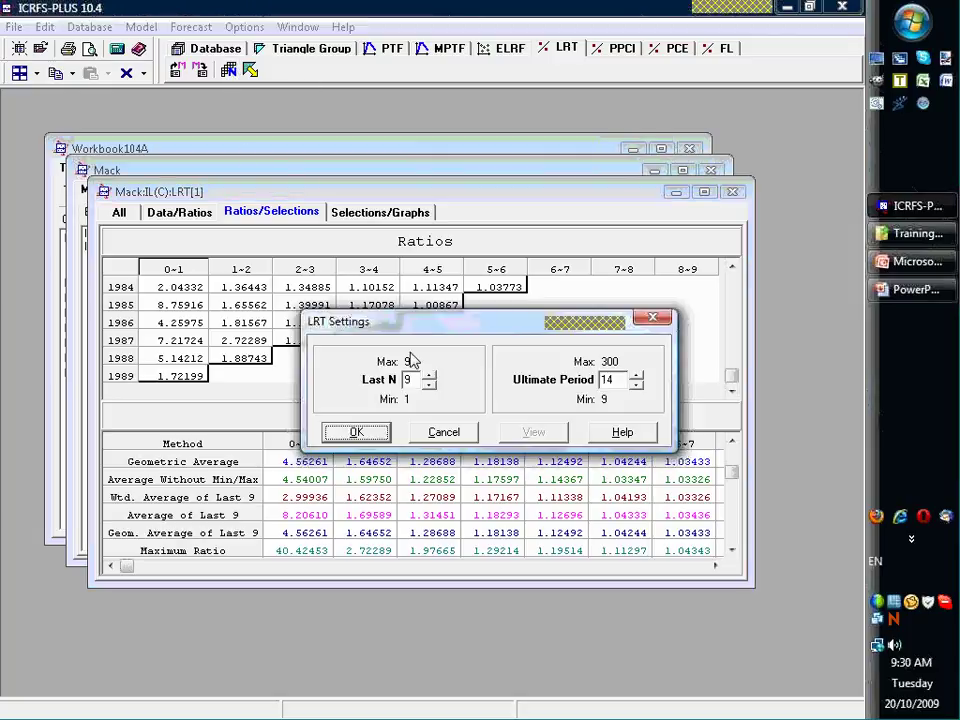
click(430, 386)
click(430, 386)
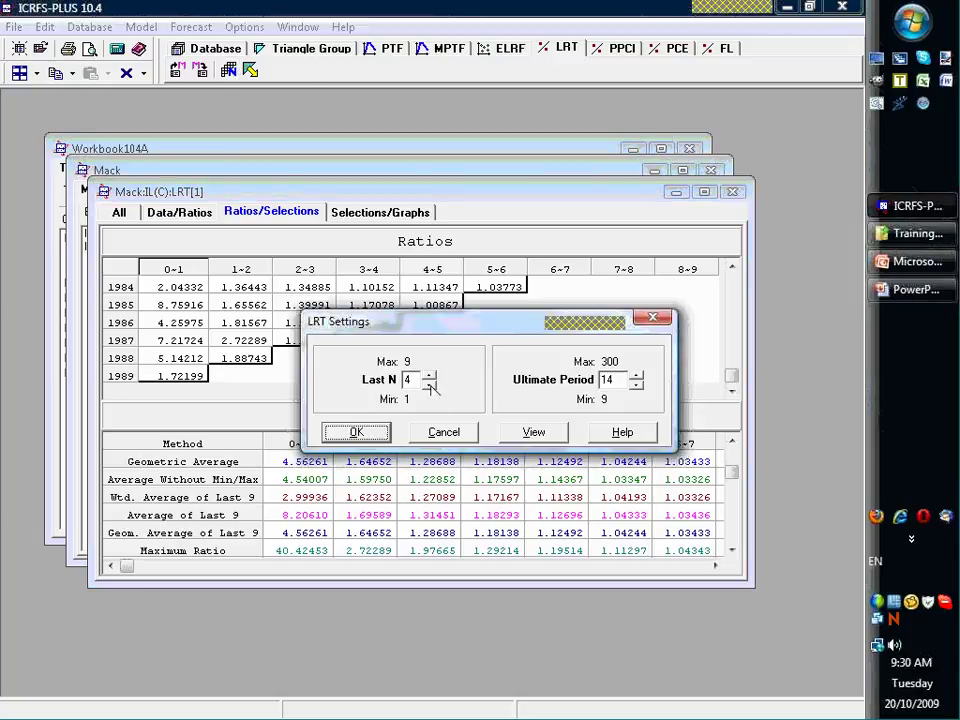
click(352, 434)
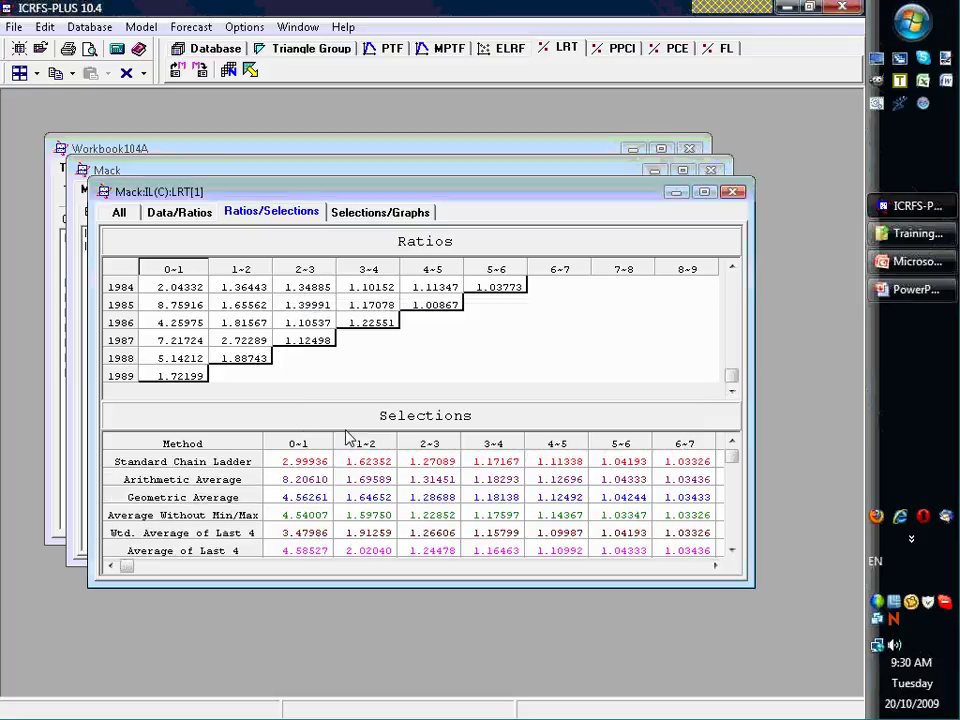
click(731, 551)
click(731, 551)
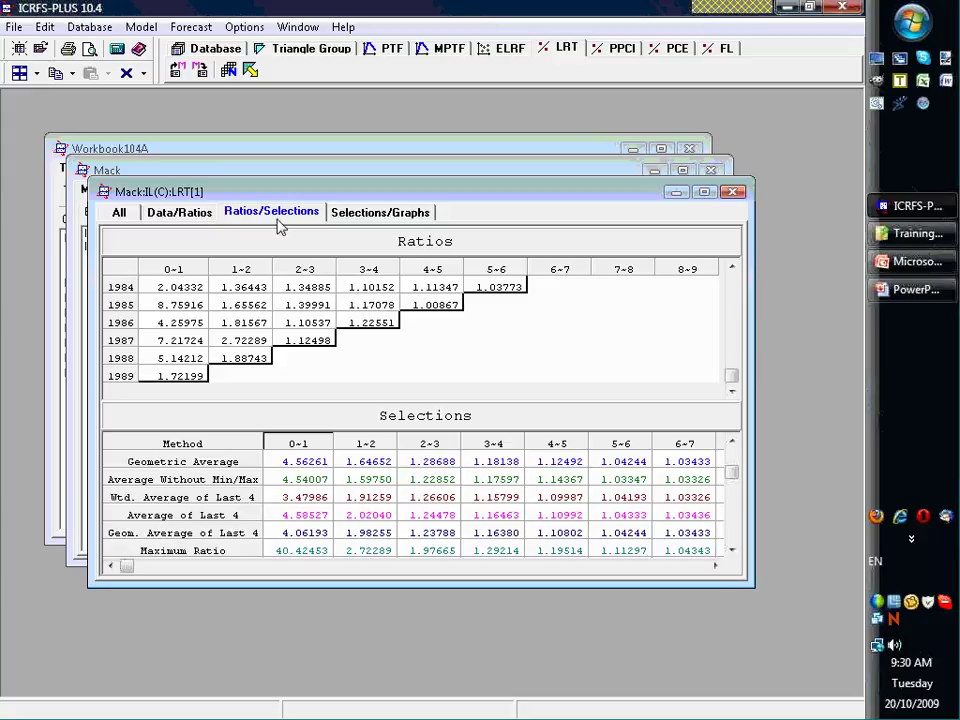
Check the Ultimate Period in the LRT settings and leave without making changes
click(230, 71)
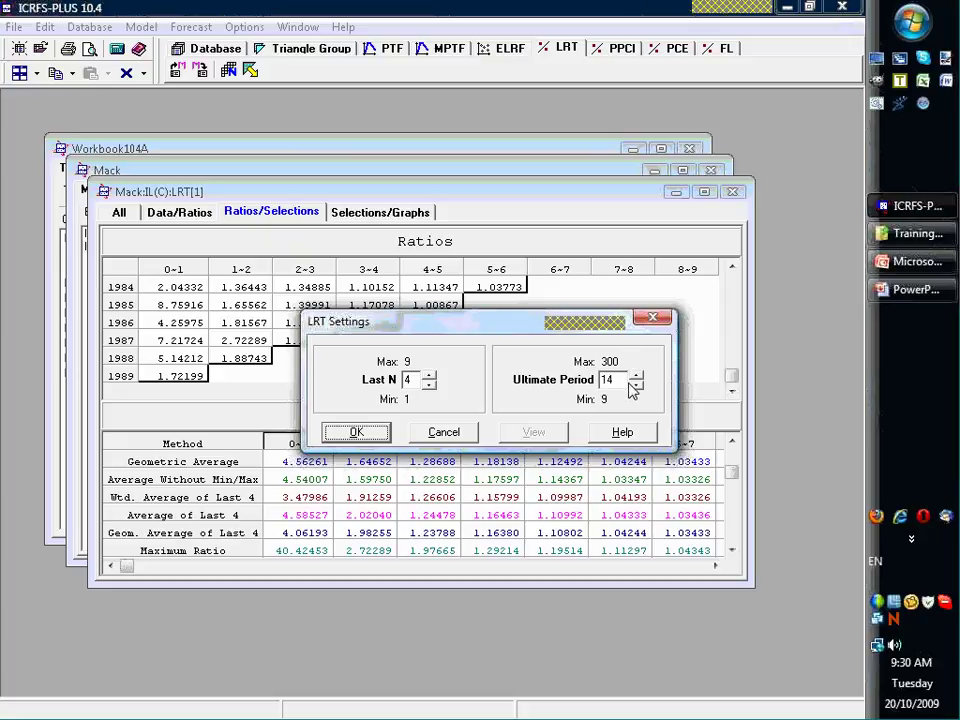
click(447, 445)
click(447, 441)
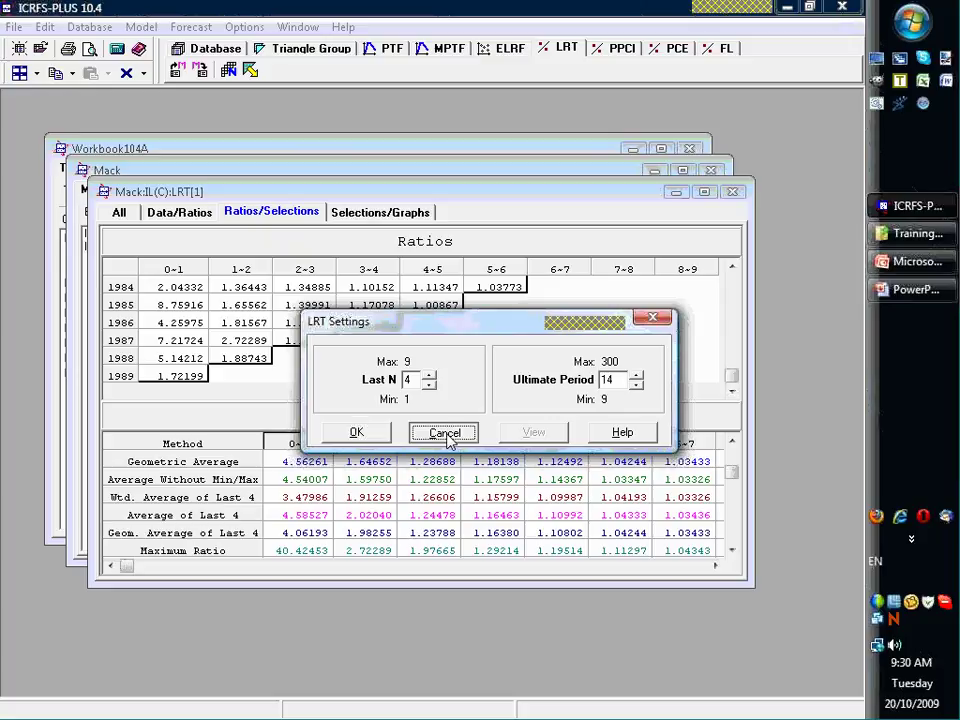
click(446, 436)
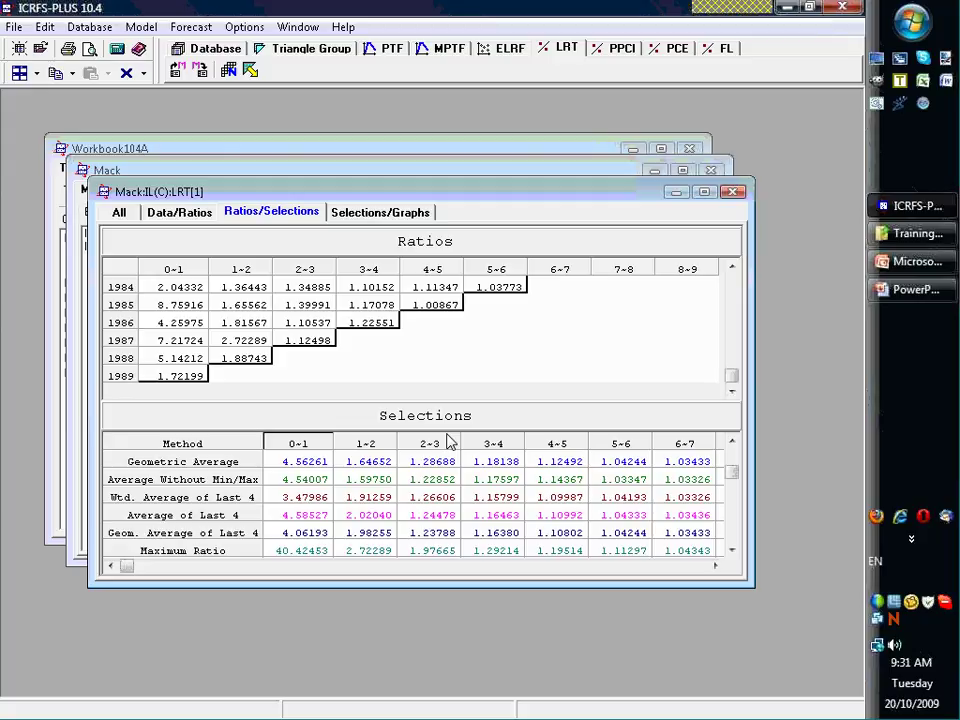
Display the normalized data together with the link ratios
click(251, 74)
click(180, 214)
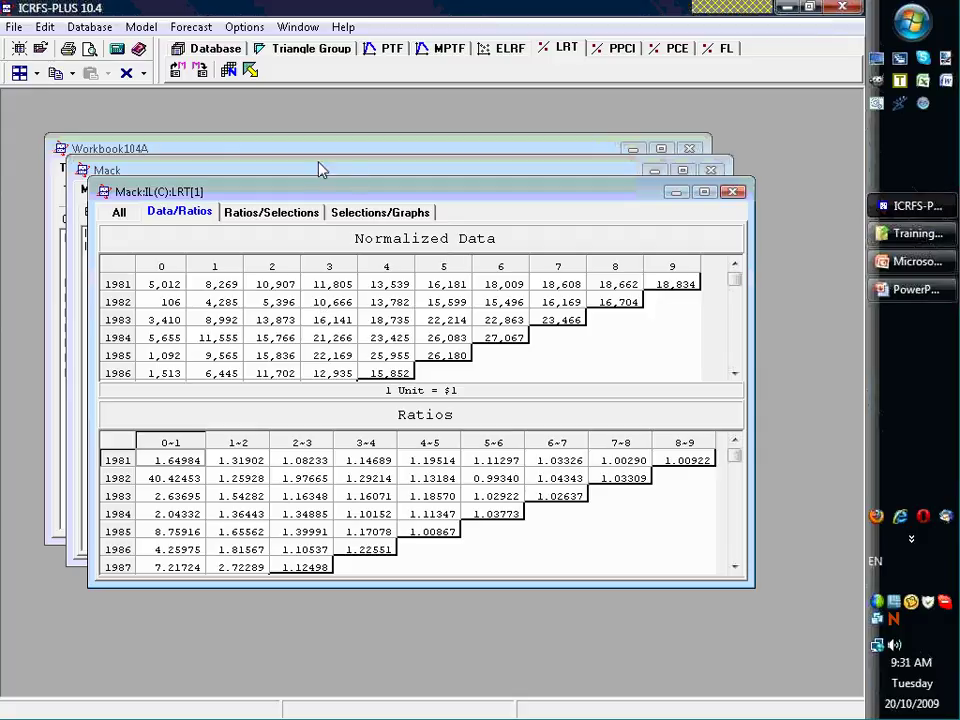
Return to the Mack triangle group and open the triangle of its IL(C) dataset
click(300, 52)
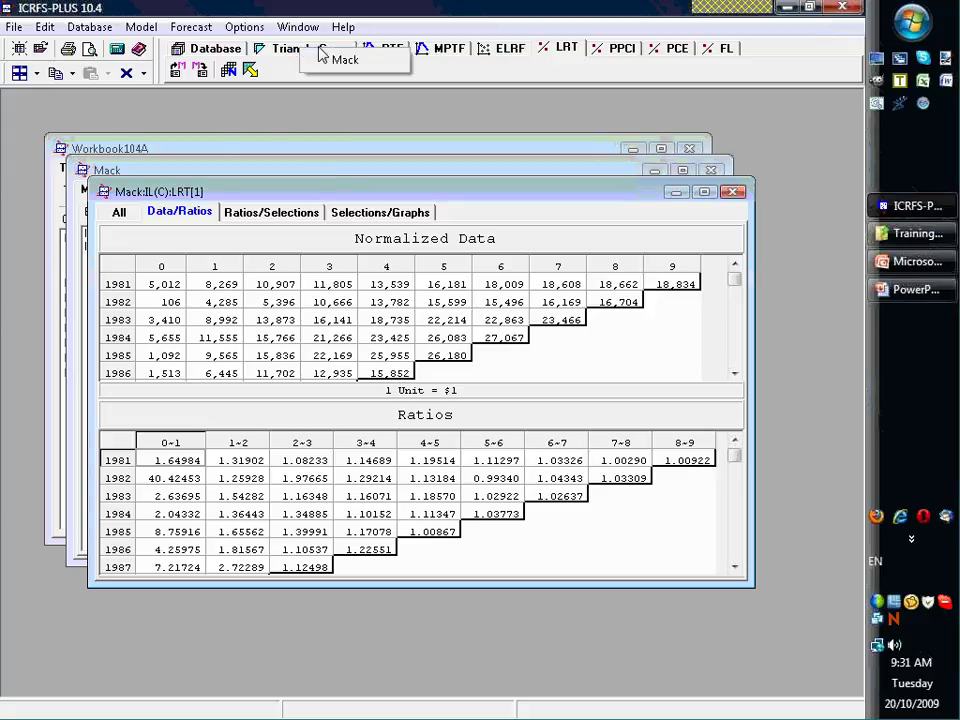
click(330, 59)
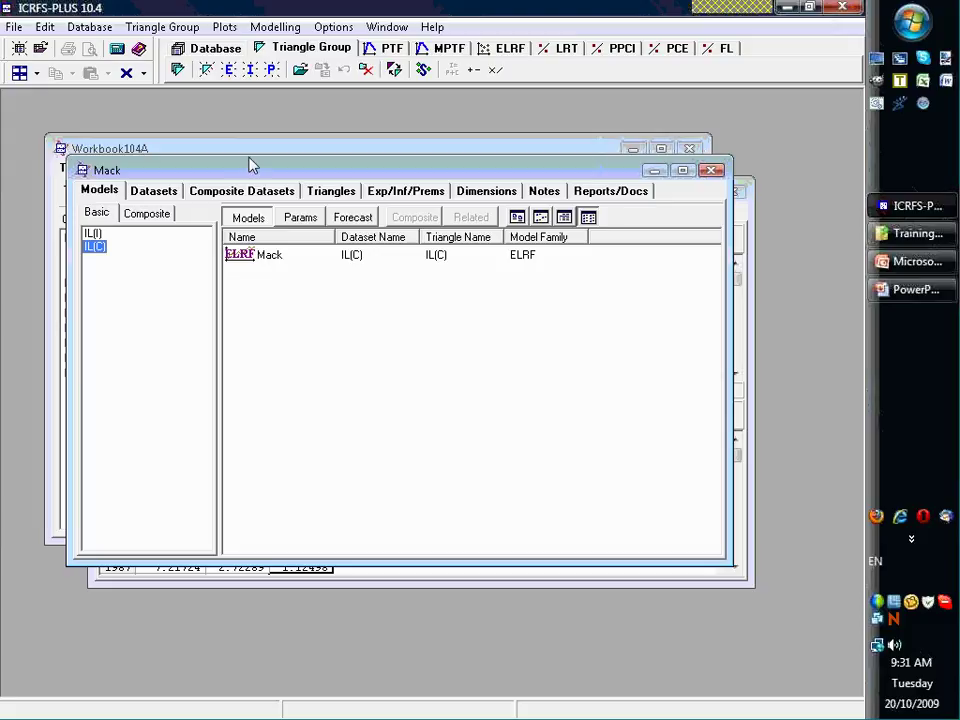
click(155, 191)
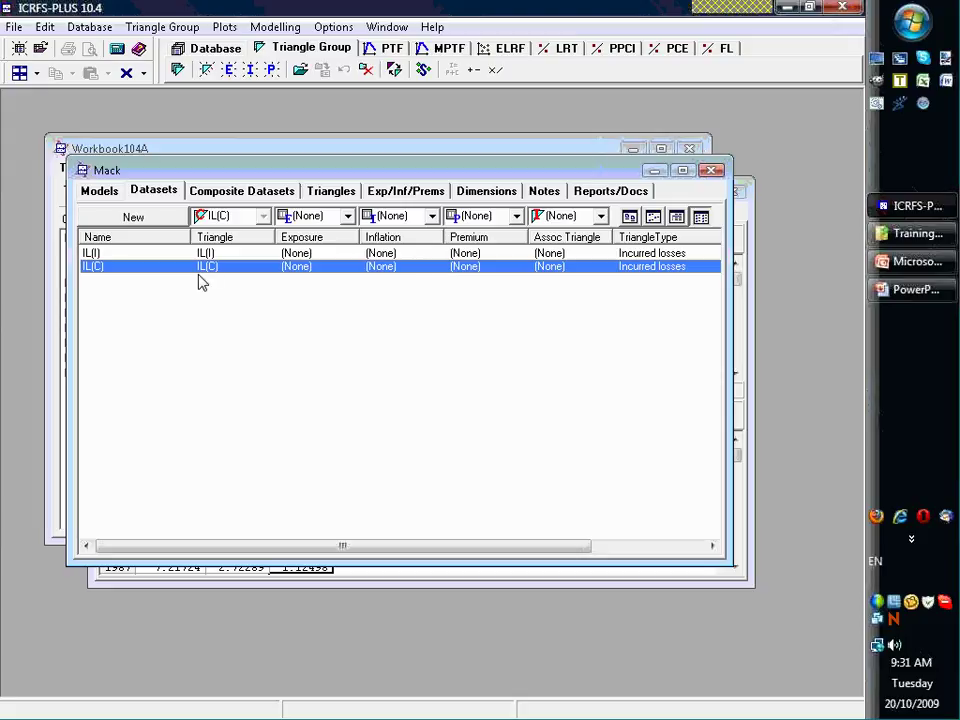
double_click(90, 267)
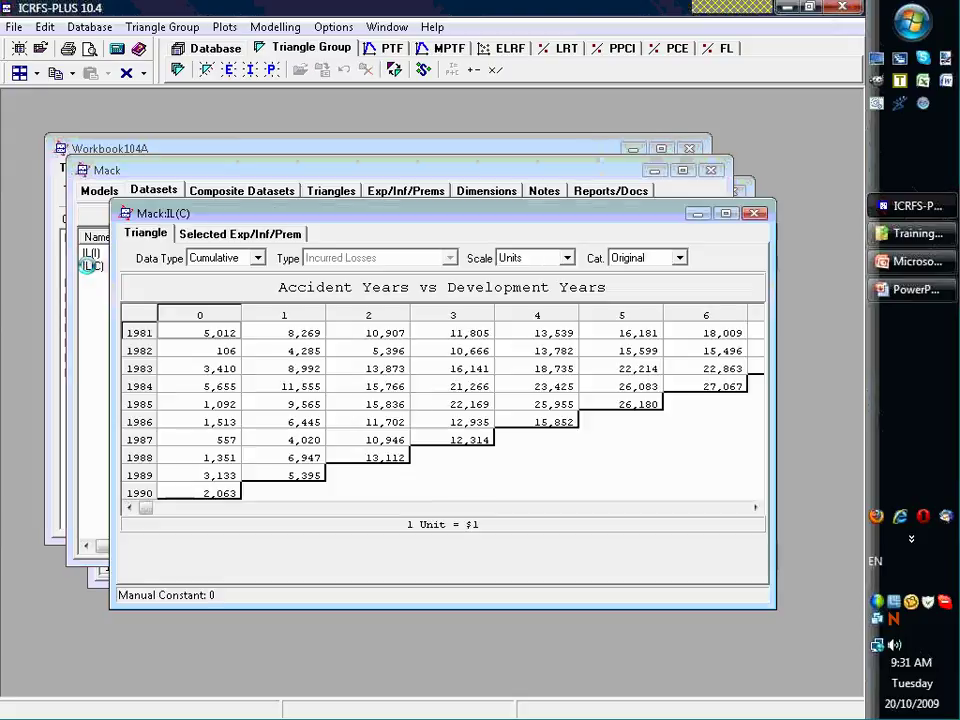
Minimize the database view and the Mack group, and tile the IL(C) triangle and LRT windows vertically
click(33, 73)
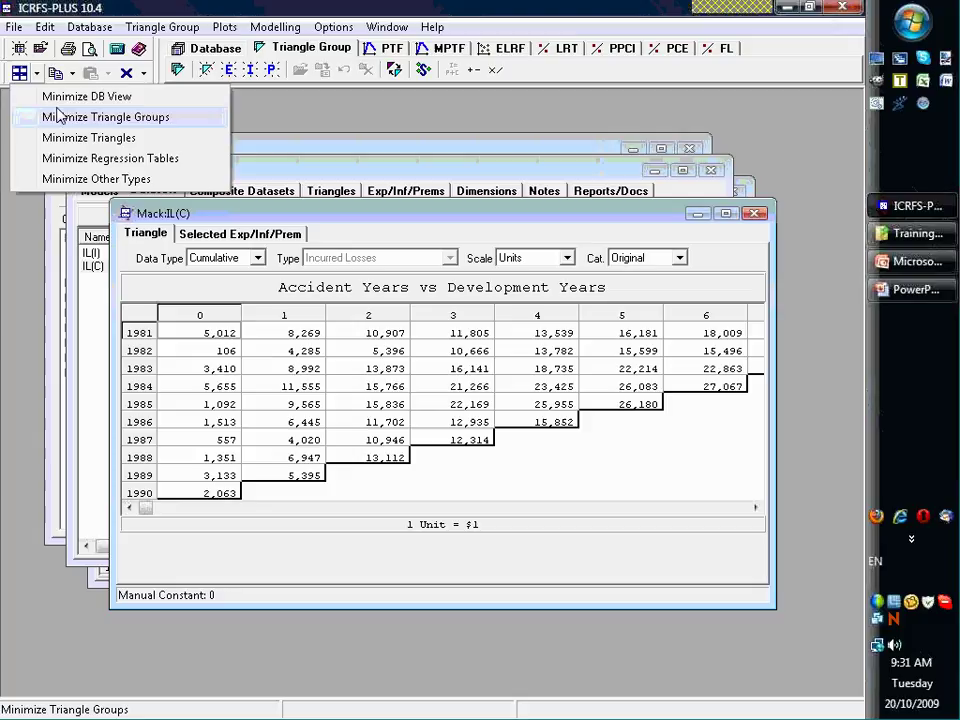
click(47, 94)
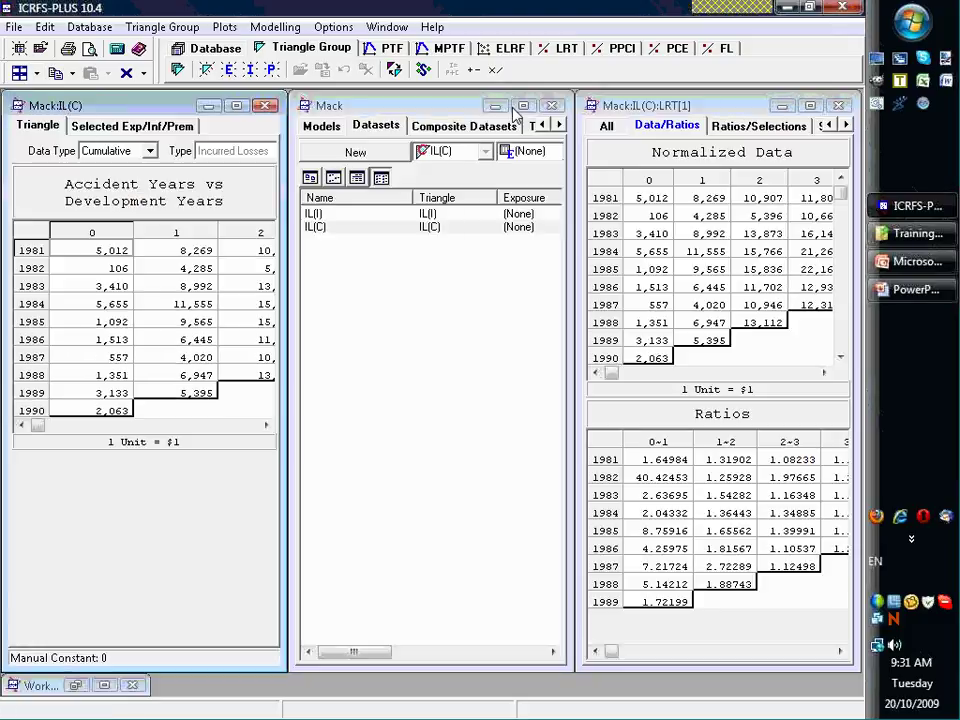
click(495, 105)
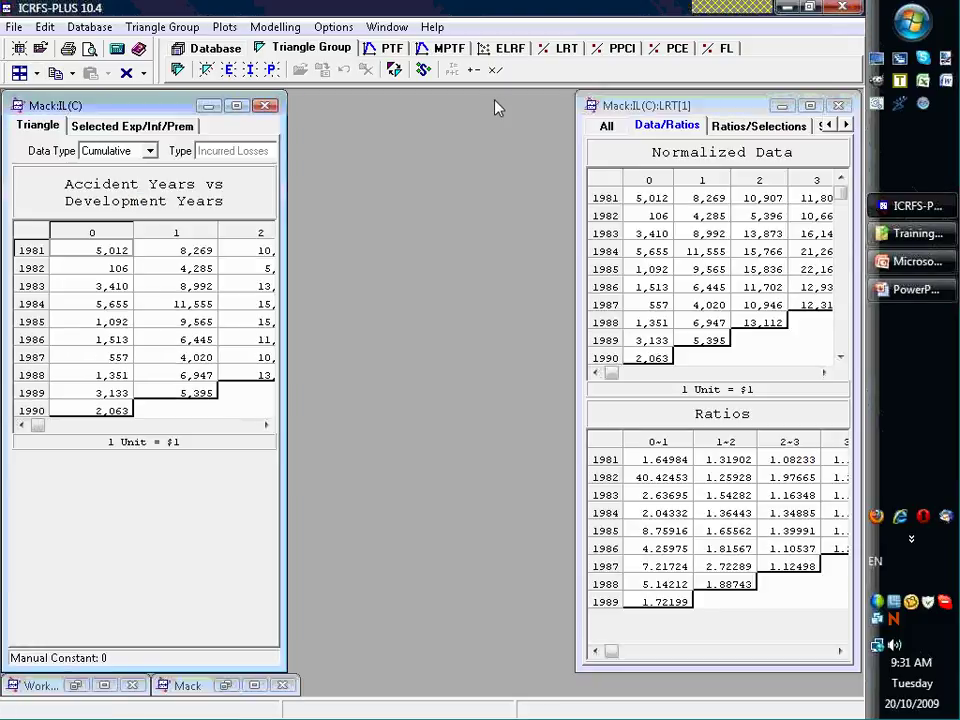
click(17, 75)
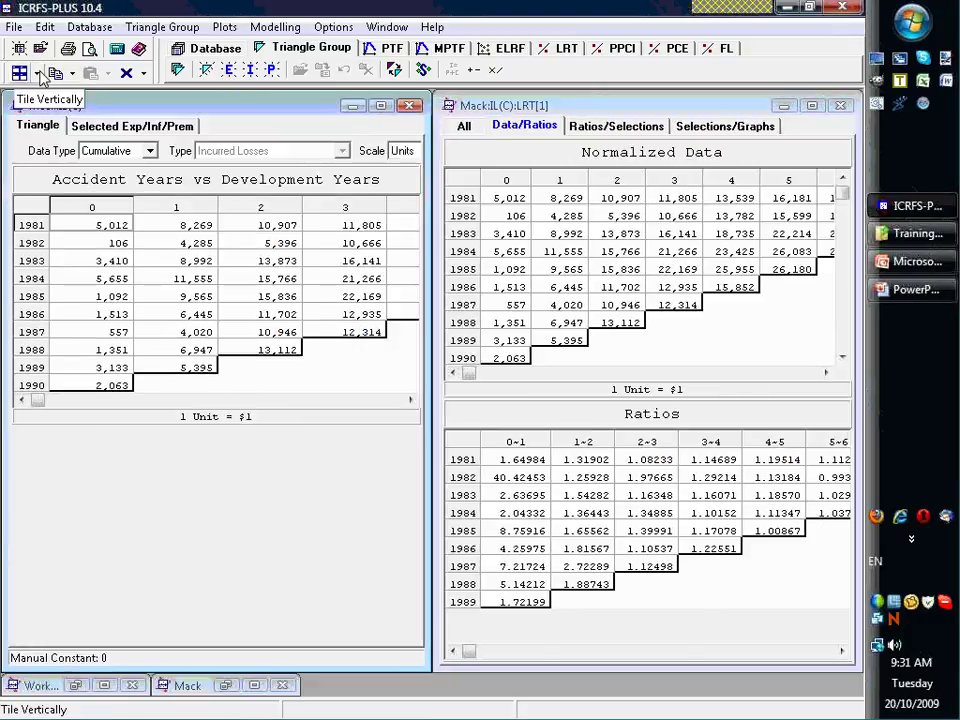
click(38, 75)
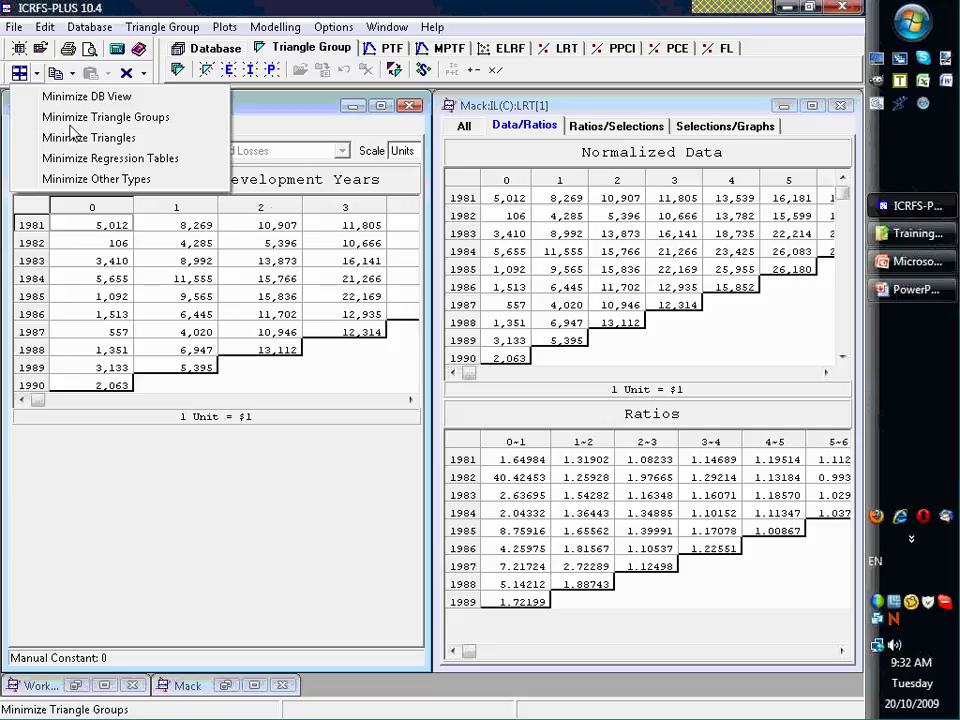
click(19, 70)
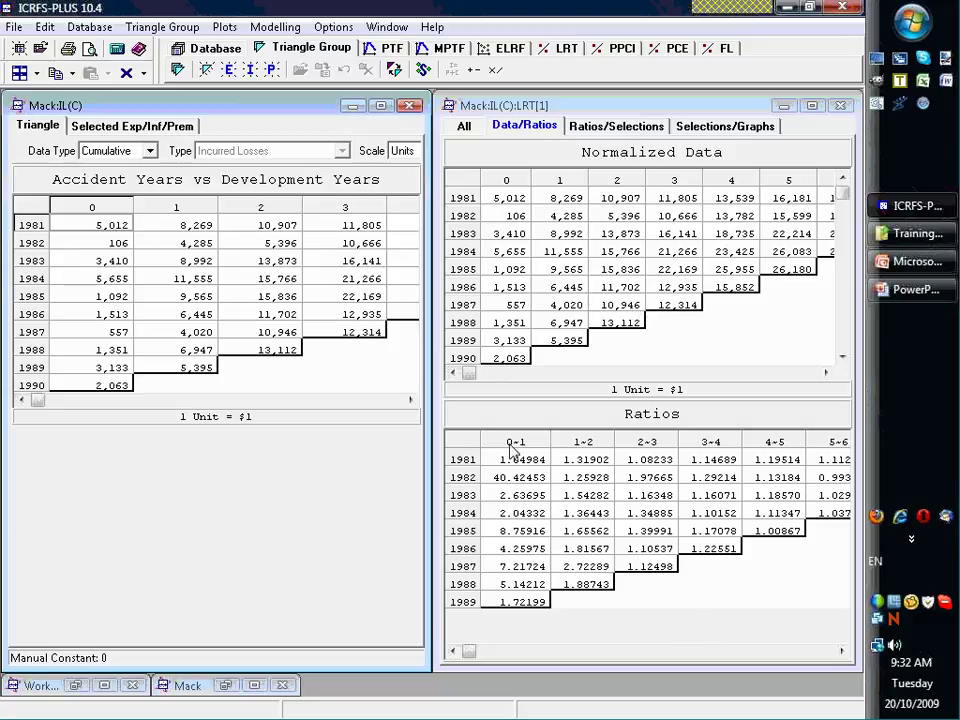
Compare the normalized data for 1981 and 1982 in periods 0 and 1 with the 1982 link ratio for 0~1
click(569, 199)
click(500, 200)
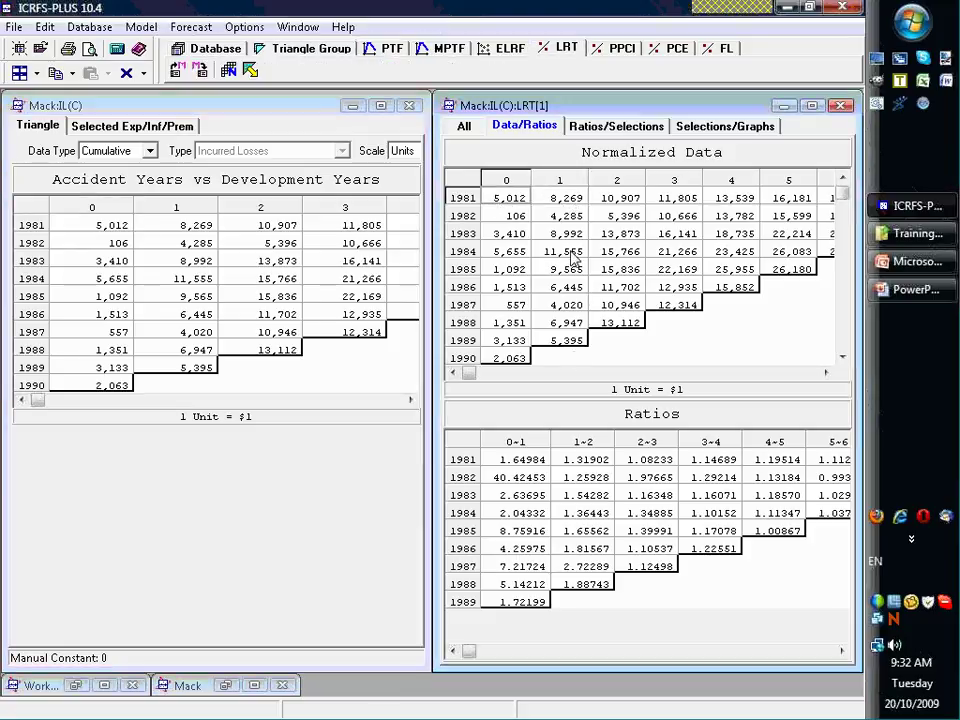
click(500, 216)
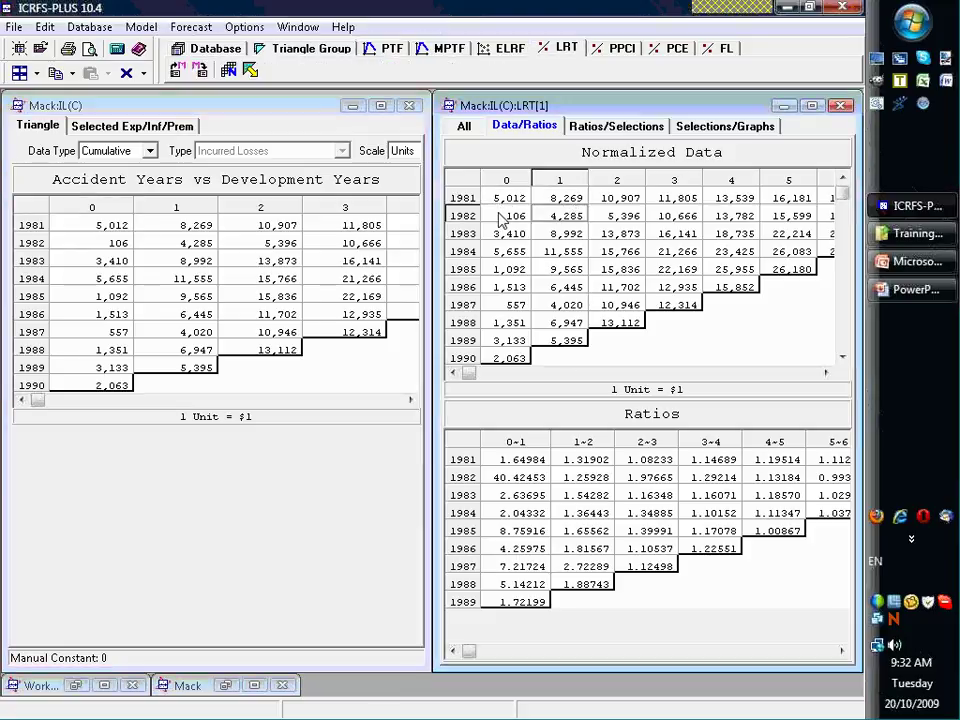
click(522, 477)
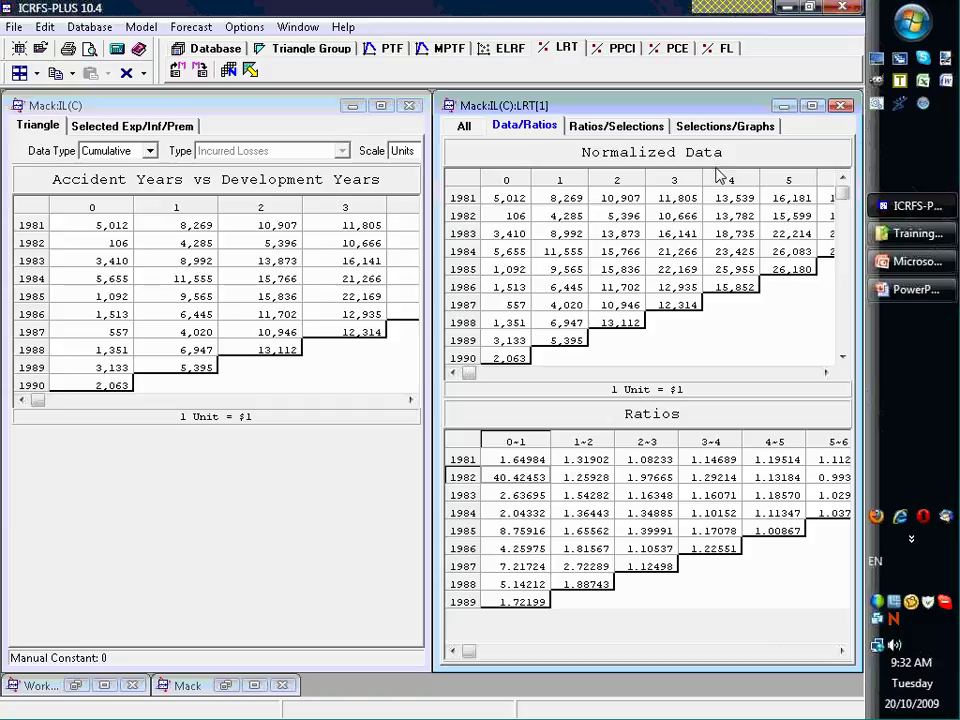
Show the ratios and selections in a maximized LRT window and review the average methods for 0~1
click(631, 125)
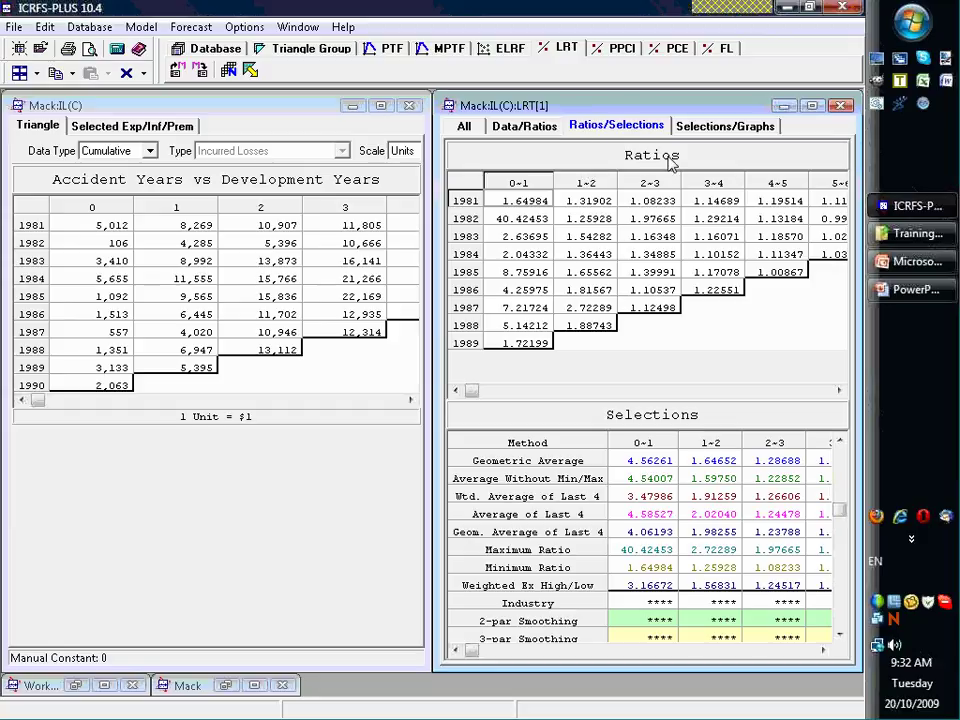
click(813, 106)
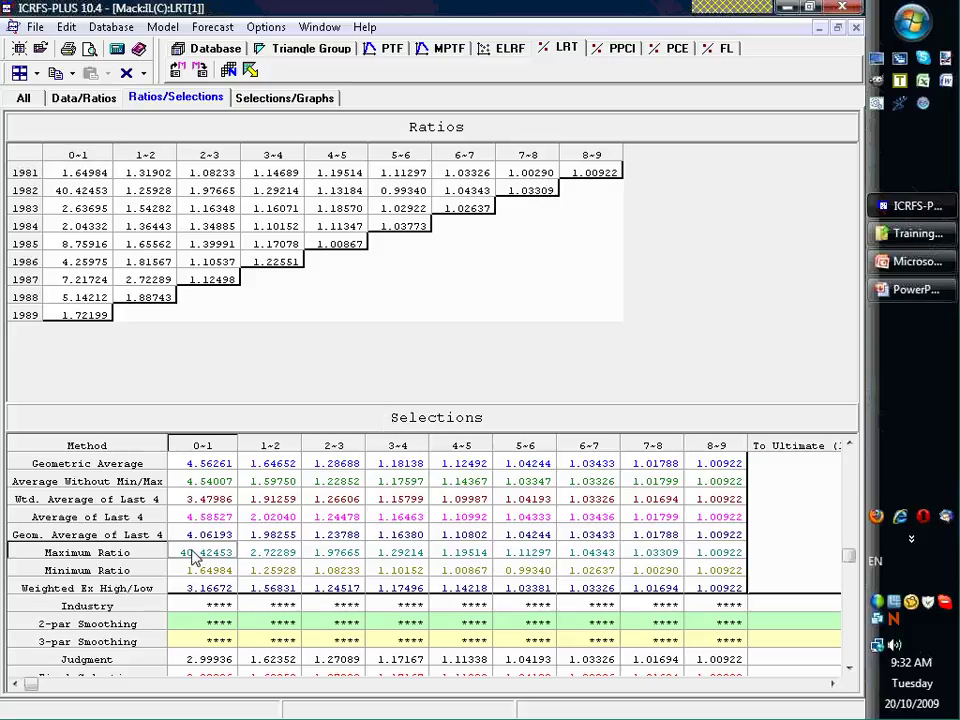
scroll(197, 556, up, 2)
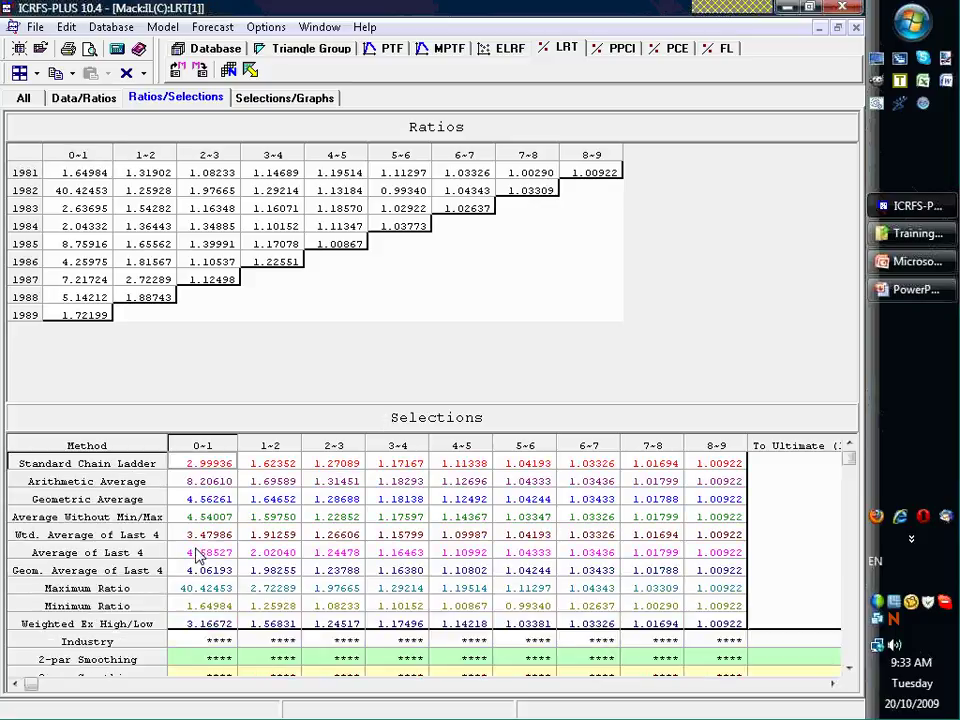
click(208, 483)
click(203, 499)
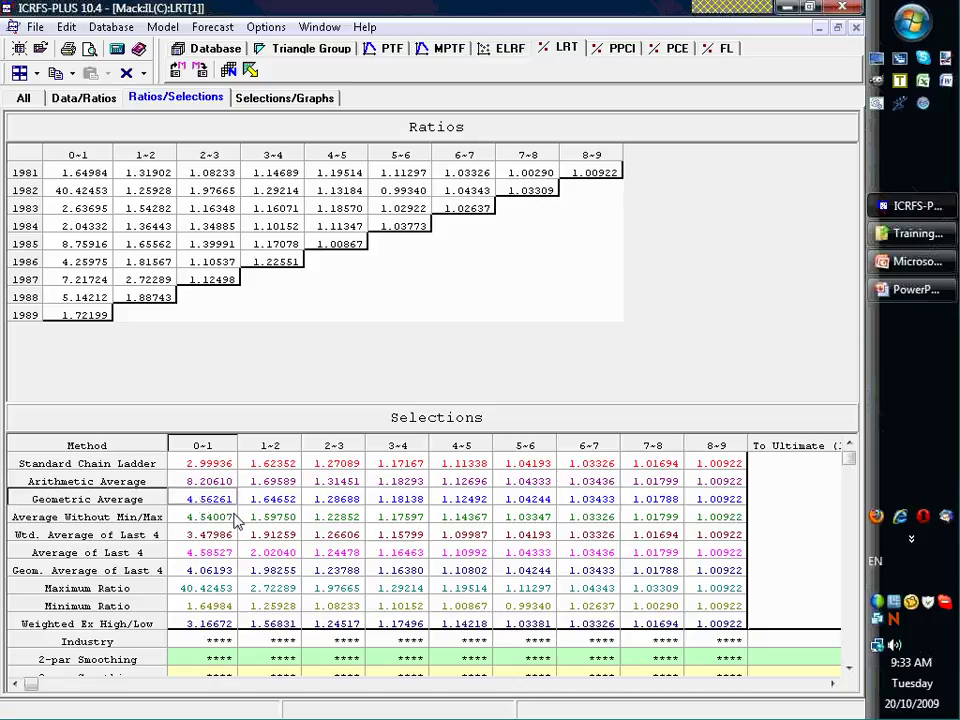
Toggle the Selections table between split and full view, leaving it expanded to show every method row
double_click(437, 422)
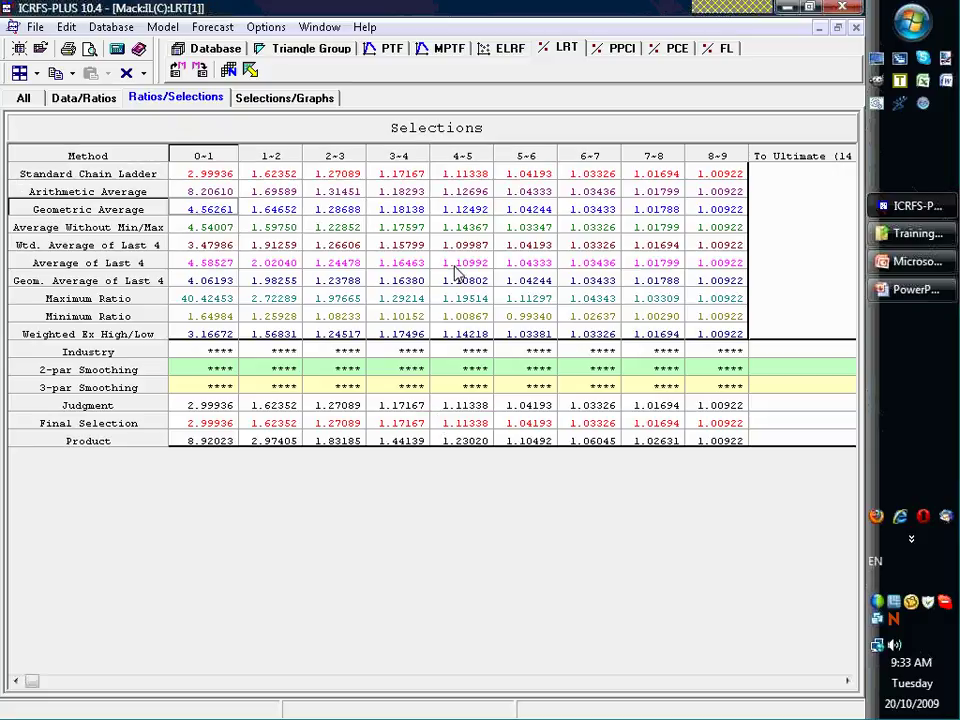
double_click(440, 133)
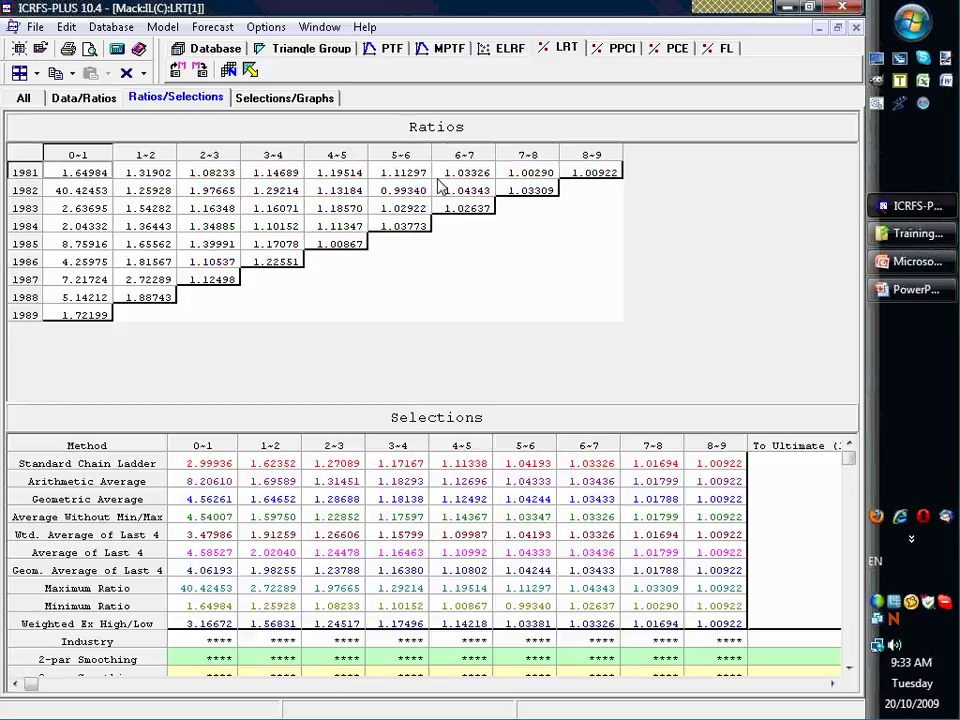
double_click(445, 420)
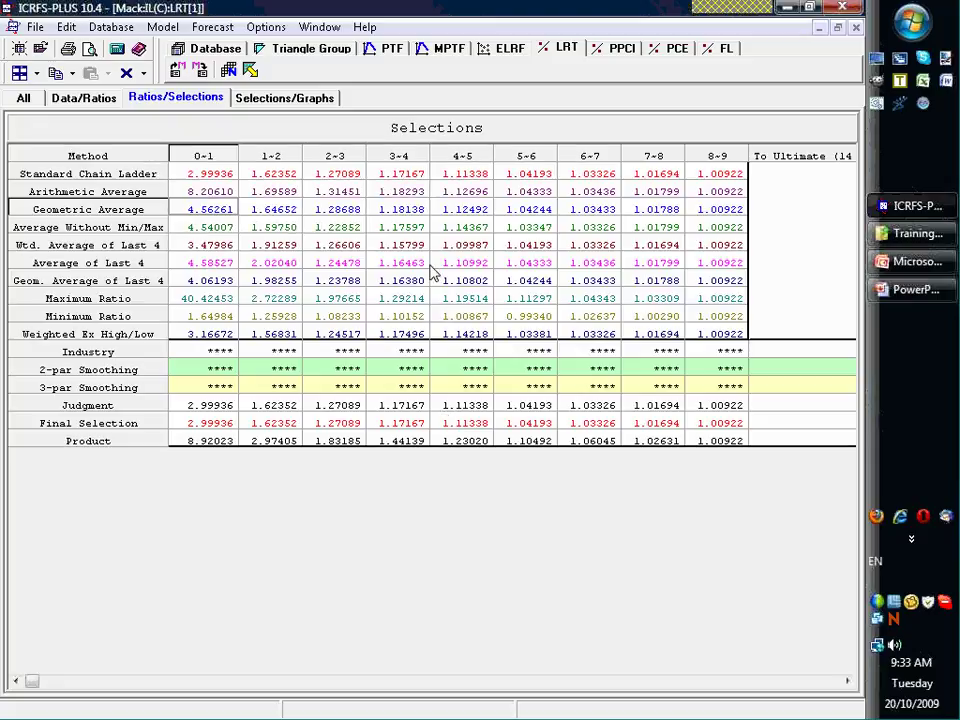
Examine the Industry, Judgment and Final Selection rows of the Selections table
click(190, 355)
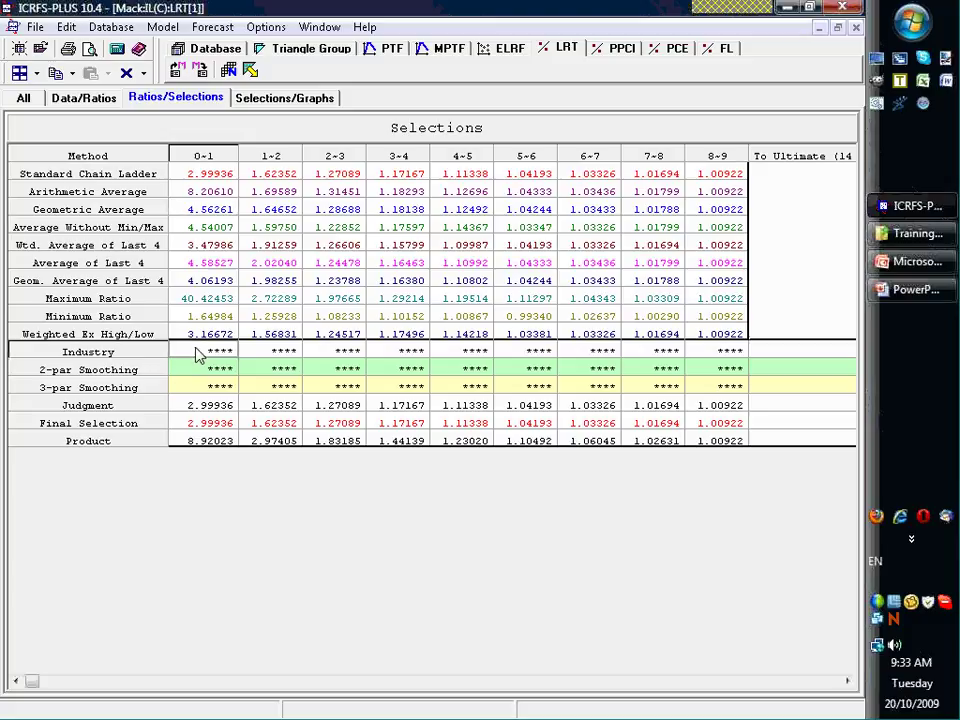
click(135, 405)
click(140, 355)
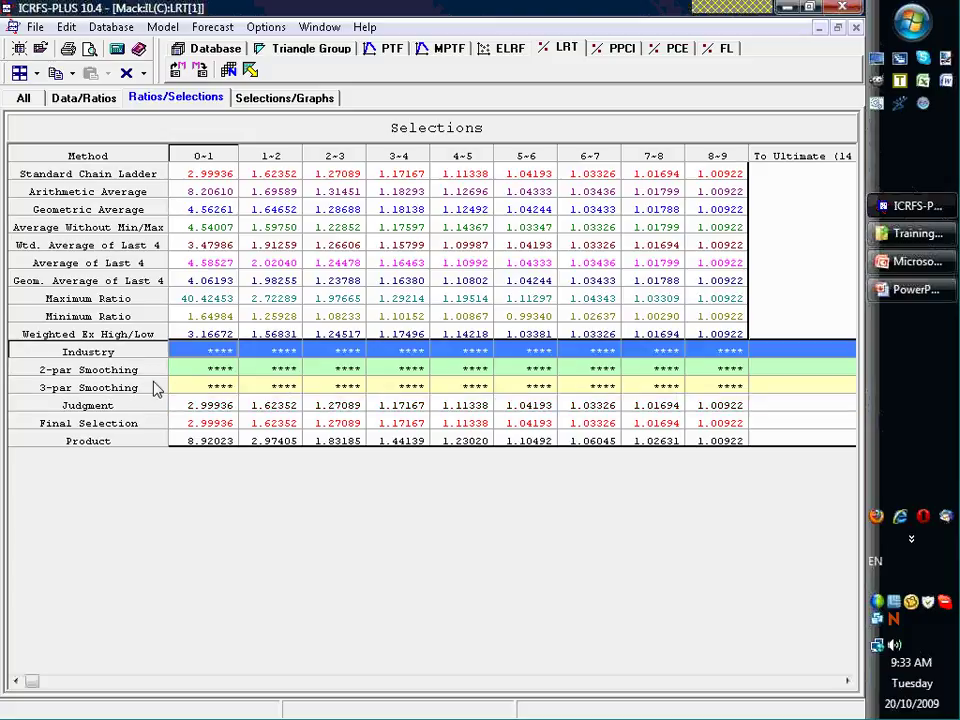
click(145, 425)
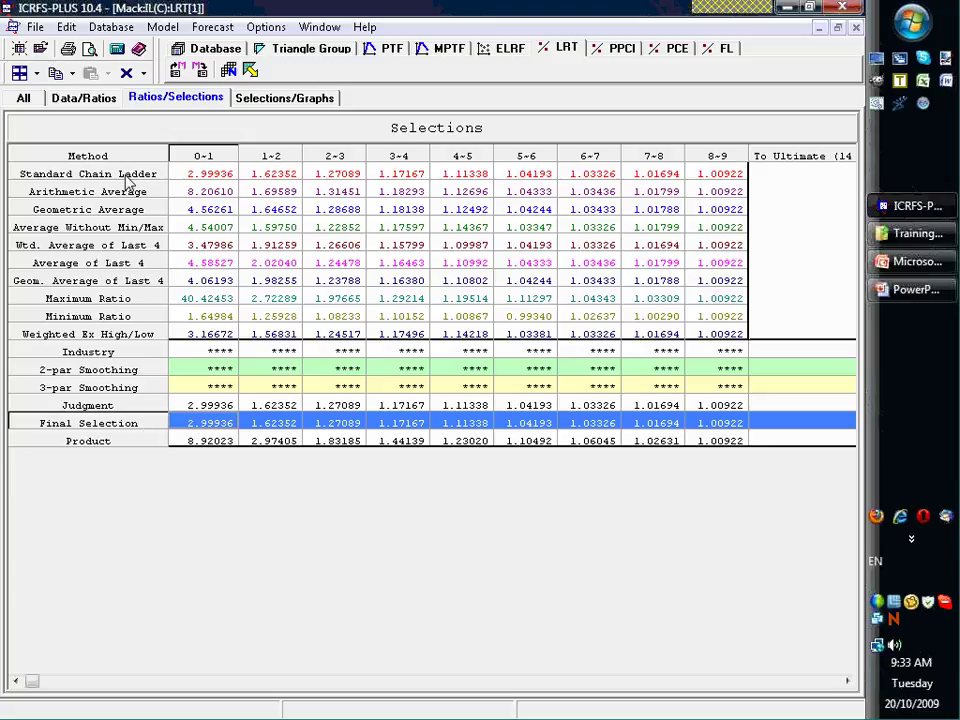
Enter Industry ratios of 3.5 for 0~1, 2.48 for 1~2 and 1.32 for 2~3
click(218, 352)
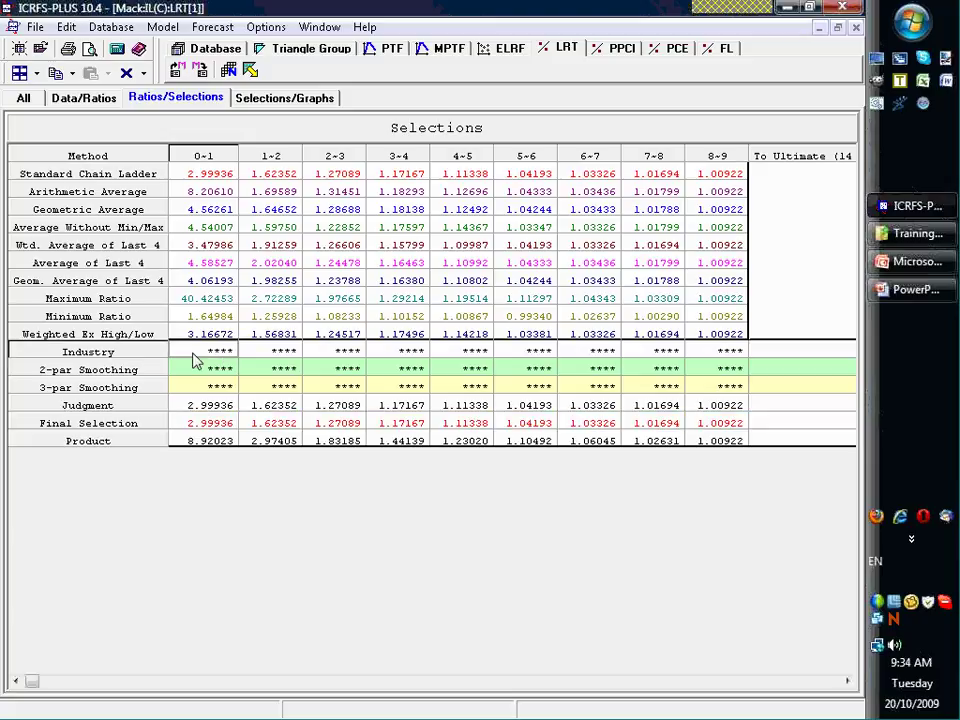
click(735, 352)
click(222, 352)
text(3.500)
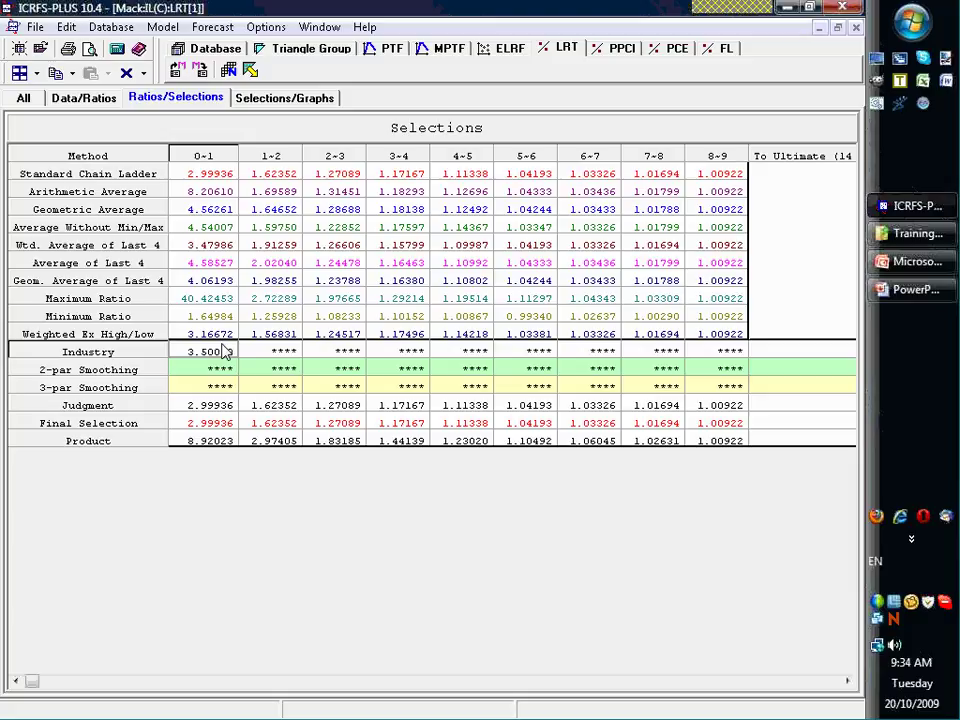
key(Tab)
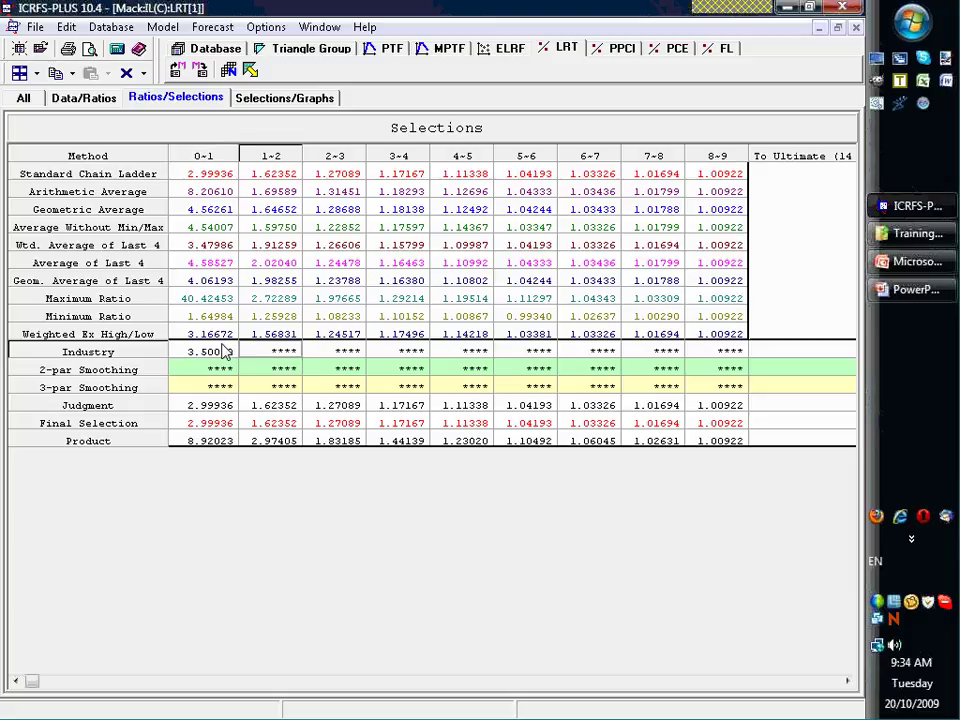
text(2.48000)
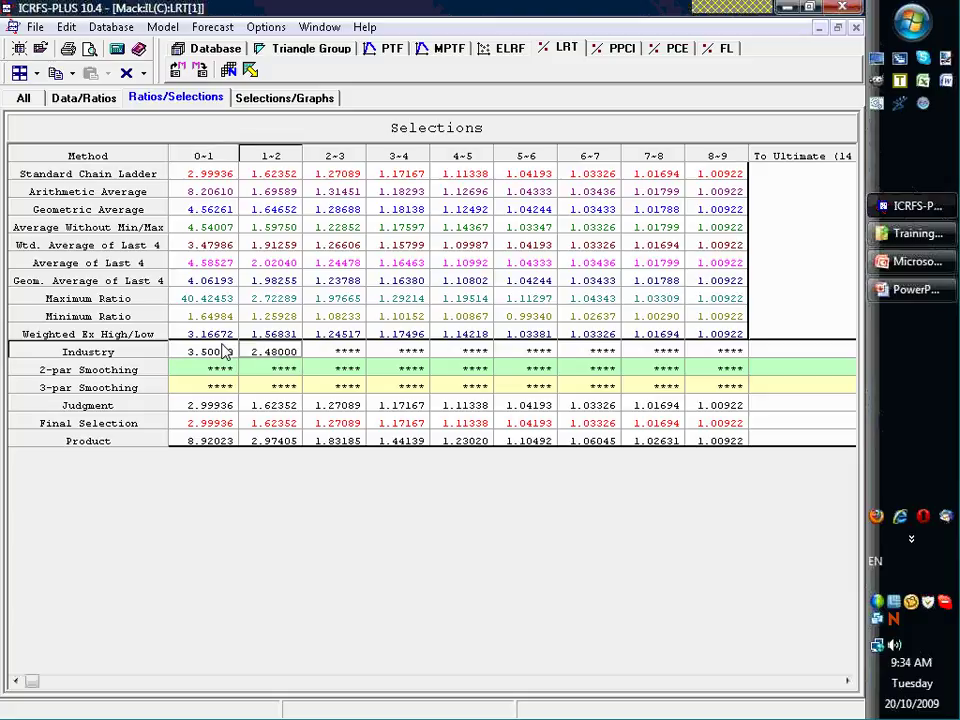
key(Tab)
text(1)
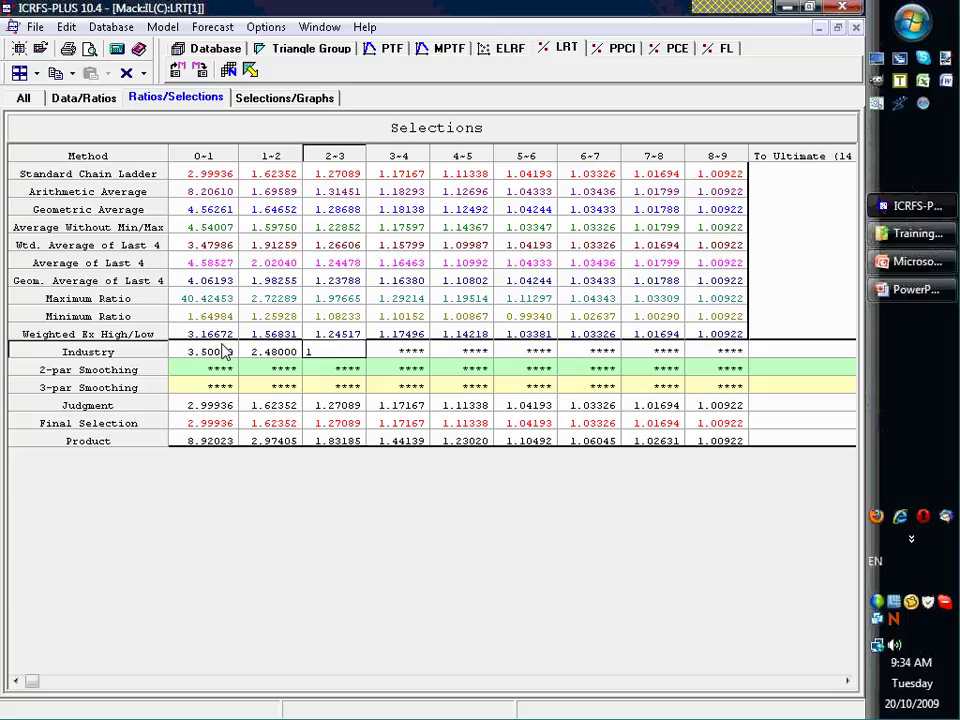
text(.32)
key(Tab)
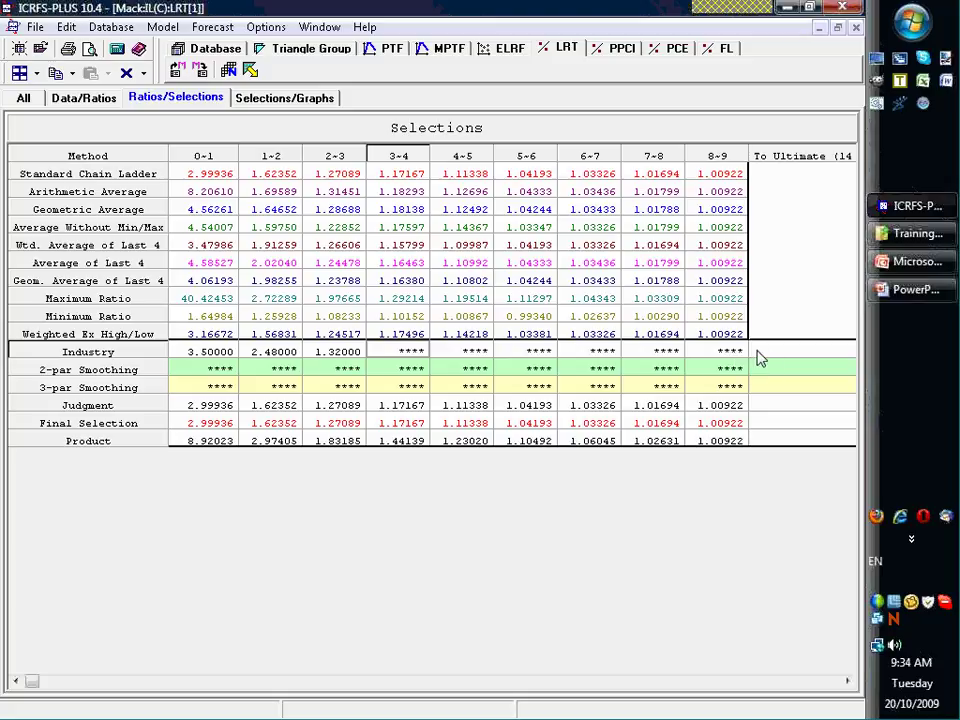
Set the Judgment ratios to 3 for 0~1, 1.72 for 1~2 and 1.25 for 2~3
click(212, 406)
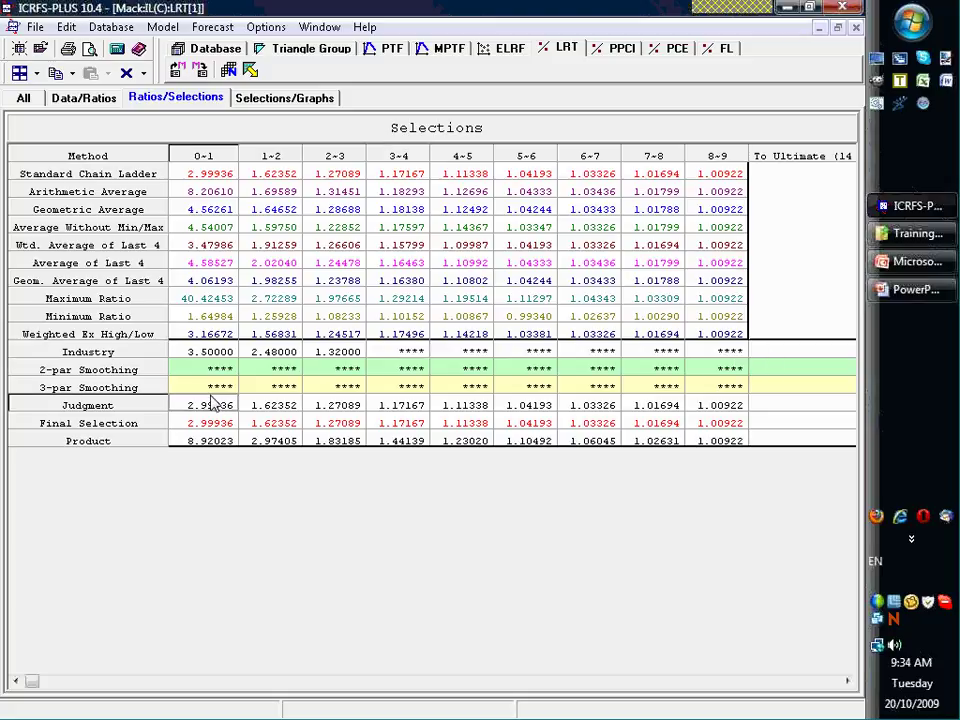
text(3)
key(Tab)
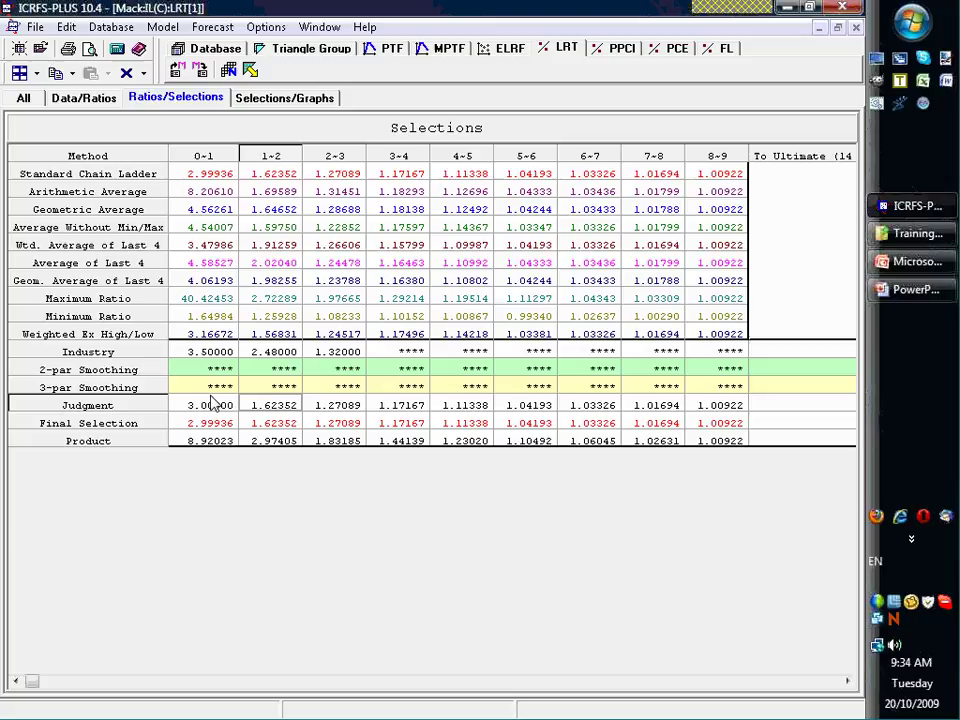
text(1.7)
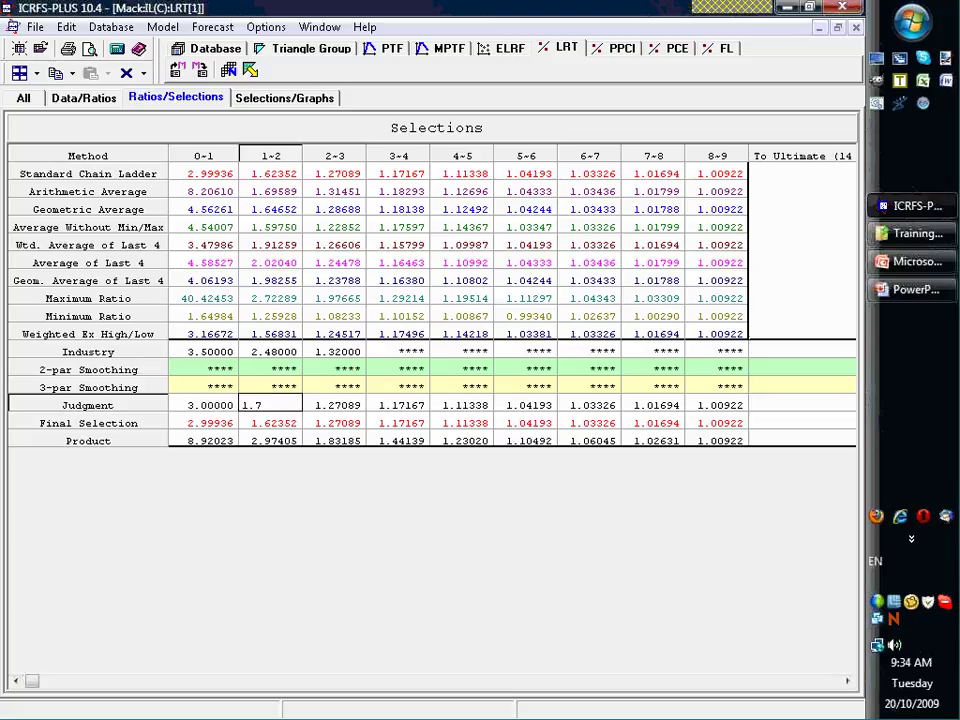
text(2)
key(Tab)
text(1.)
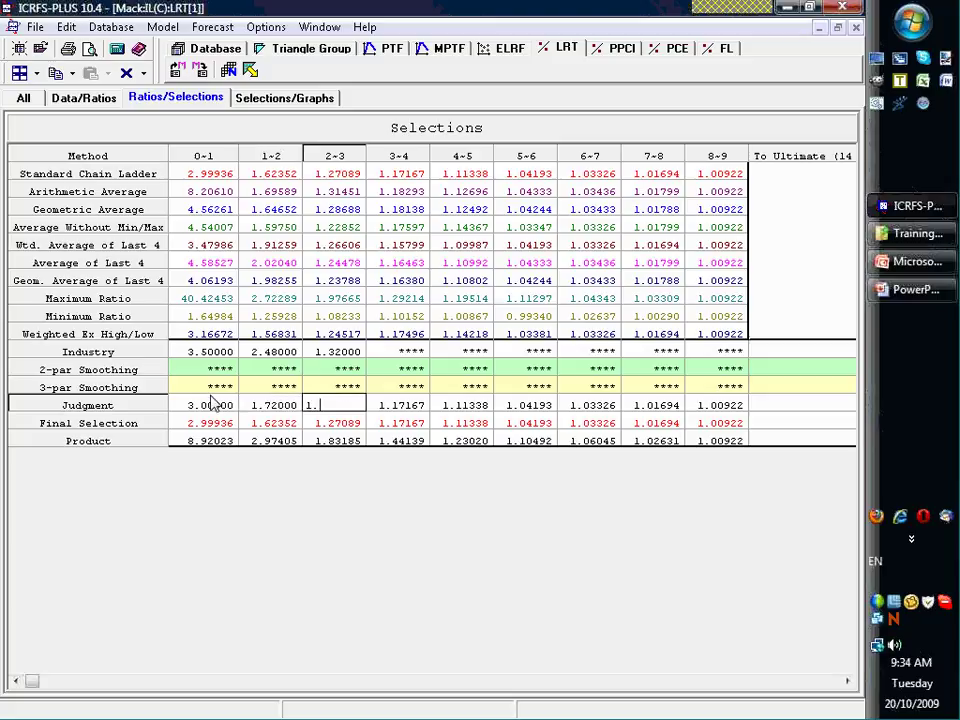
text(25000)
key(Tab)
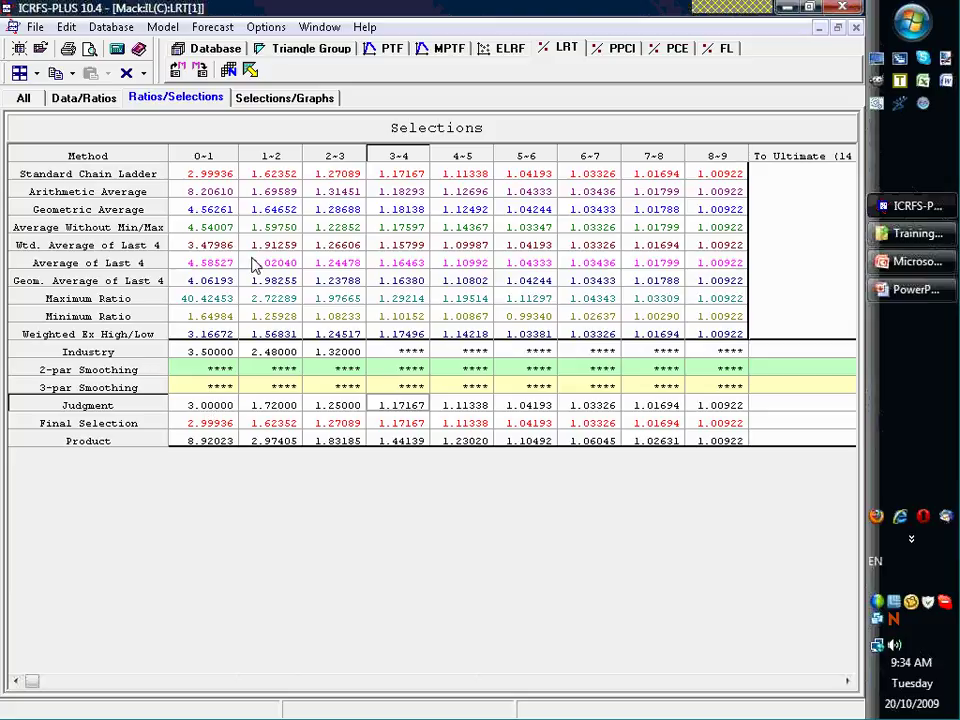
Copy the Judgment ratio for 0~1 to the Final Selection
click(201, 410)
right_click(205, 410)
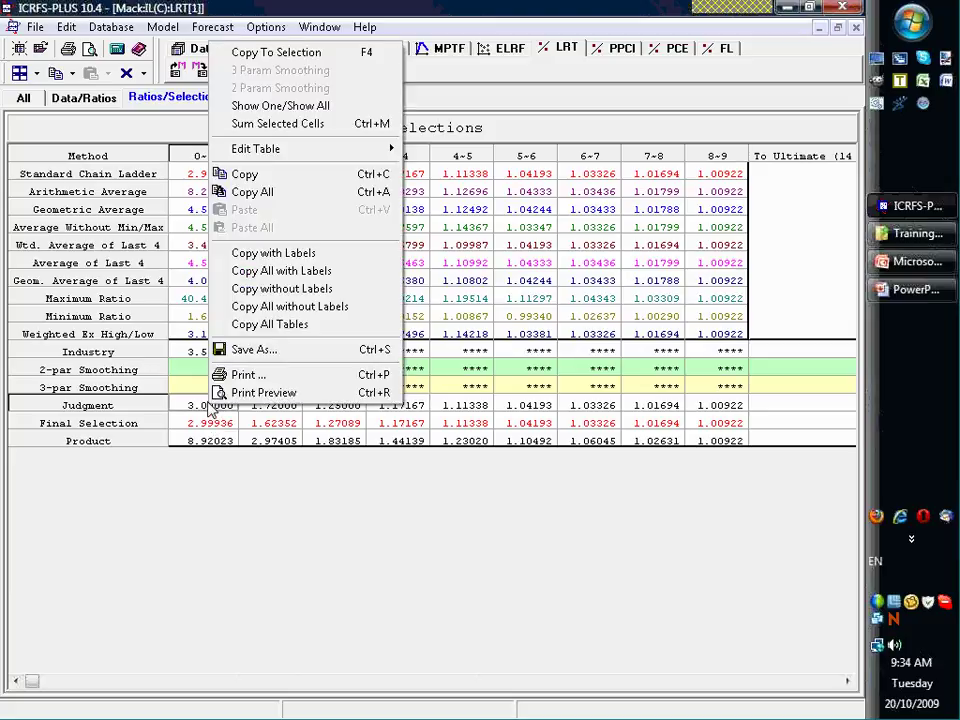
click(336, 57)
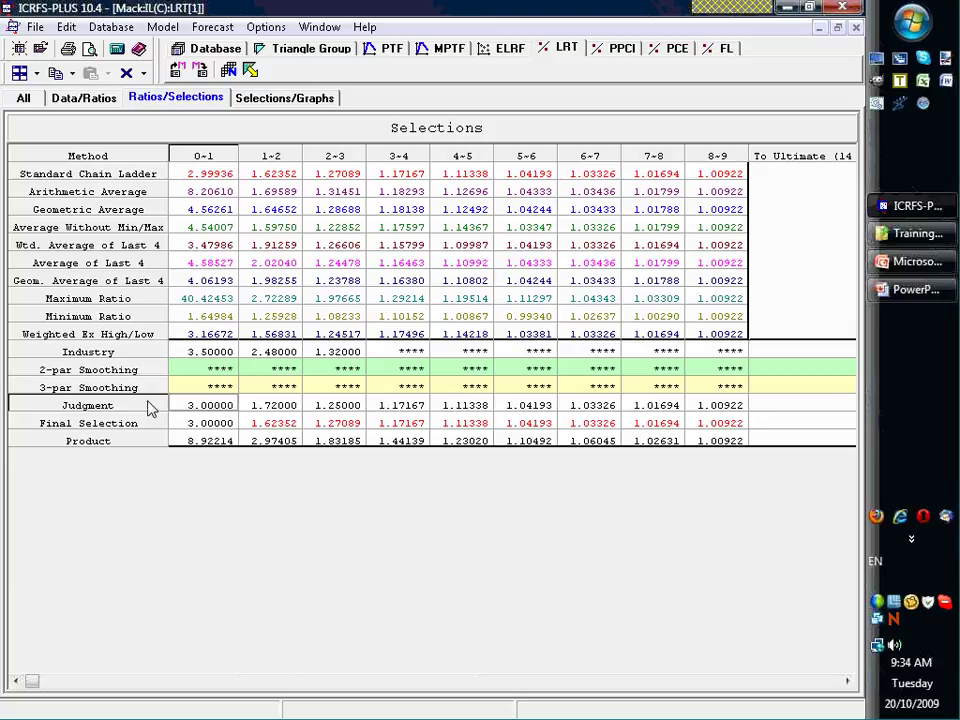
Use the whole Geometric Average row as the Final Selection, then replace its 2~3 ratio with the Average of Last 4 ratio
click(143, 211)
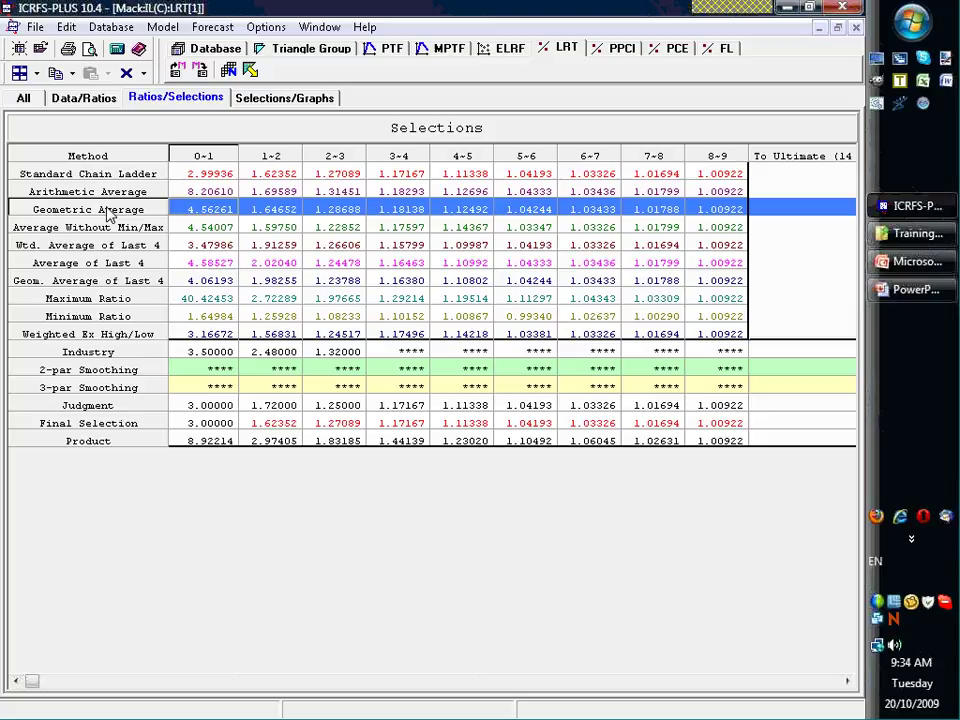
double_click(133, 212)
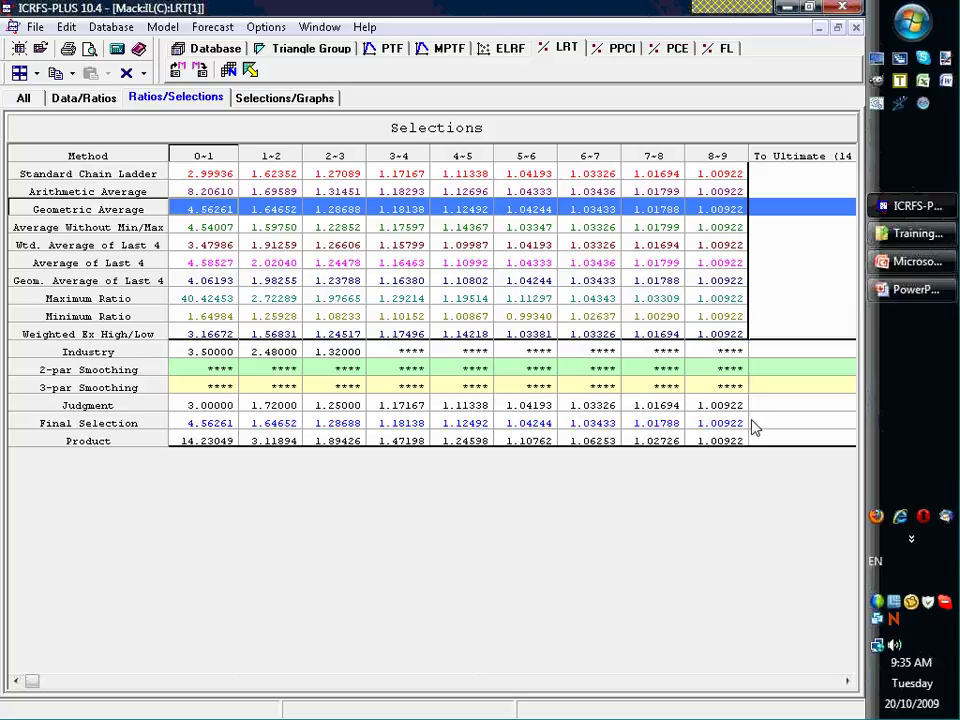
click(340, 266)
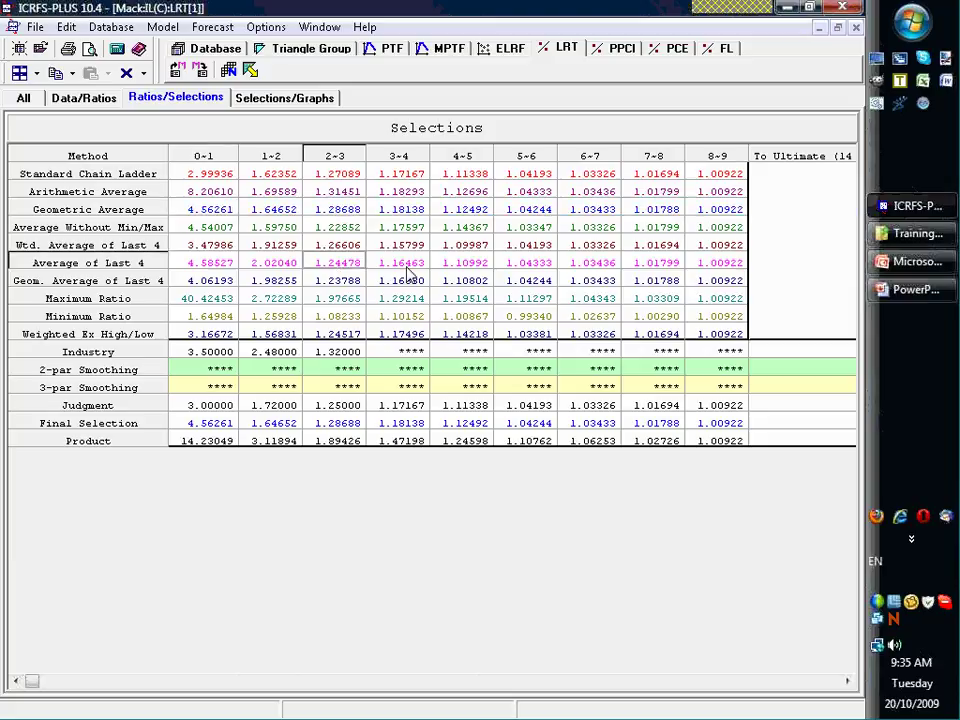
double_click(333, 262)
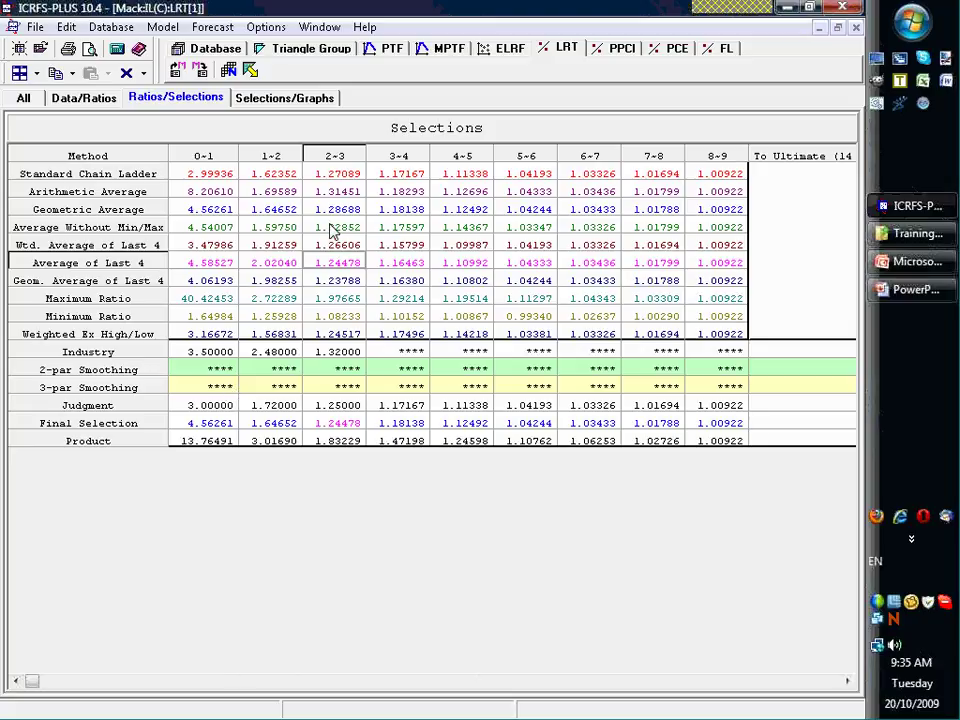
Apply 2 Param Smoothing to the whole Average of Last 4 row
click(147, 264)
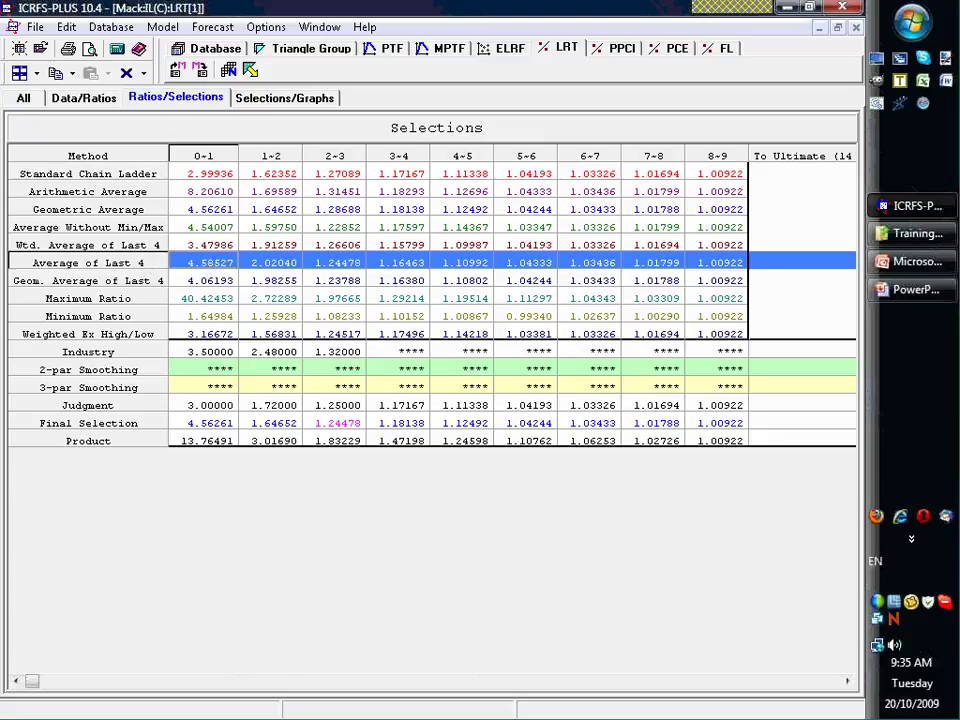
right_click(203, 263)
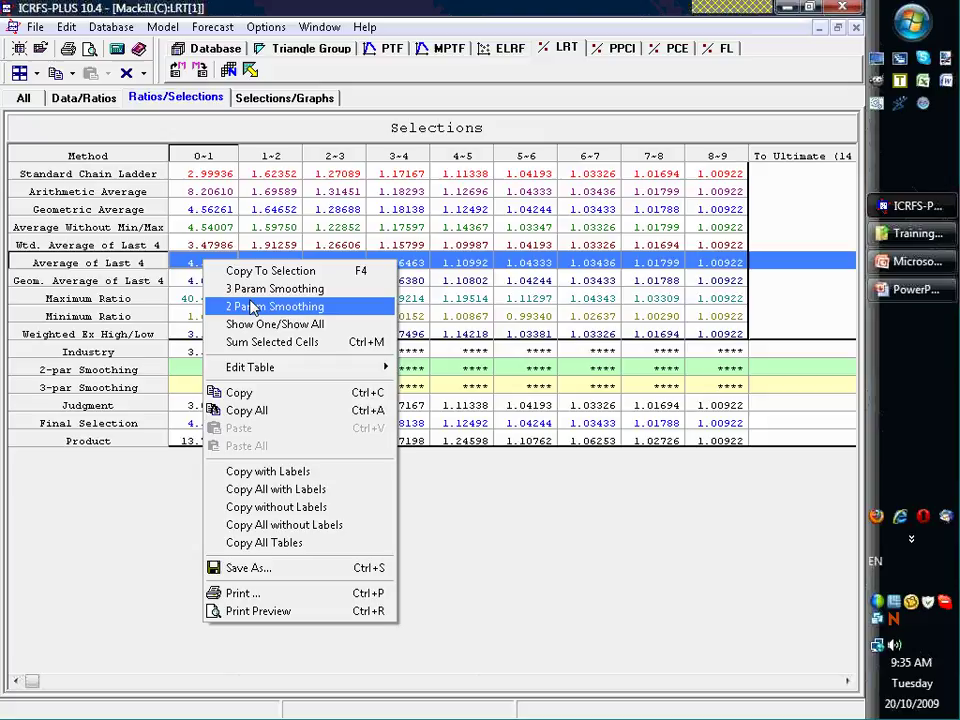
click(252, 305)
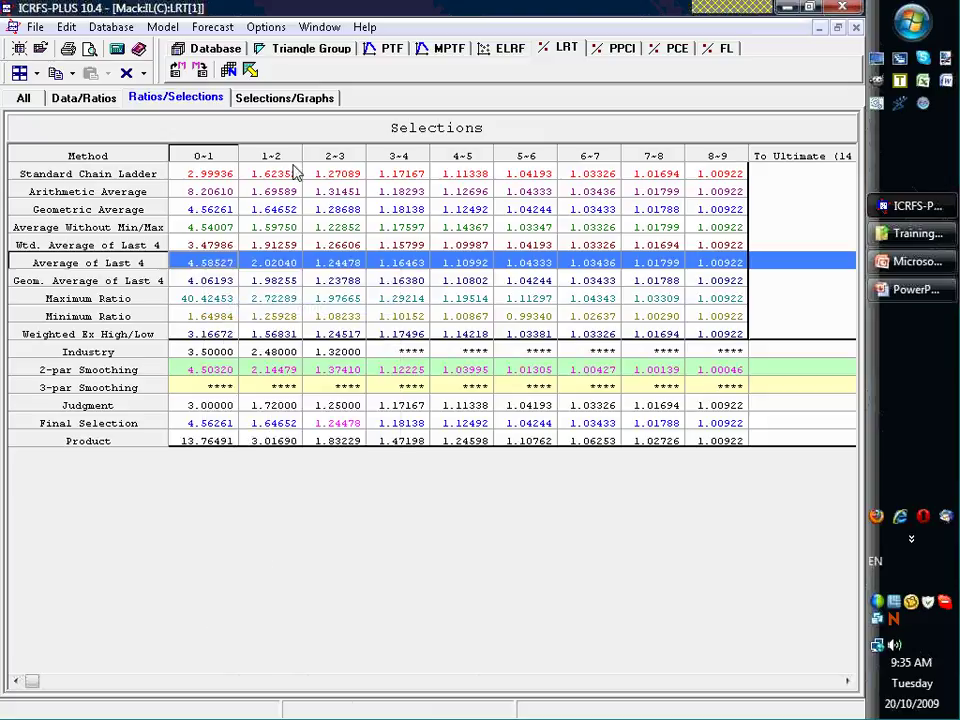
Apply 3 Param Smoothing to the Geometric Average ratios from 1~2 through 4~5
drag(288, 214, 466, 218)
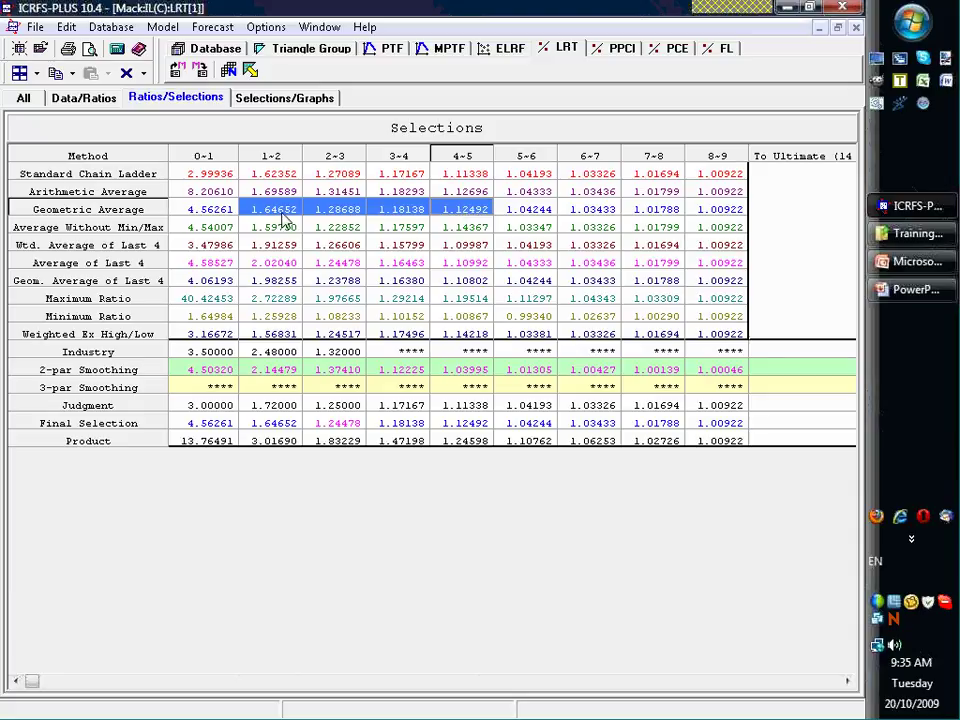
right_click(468, 216)
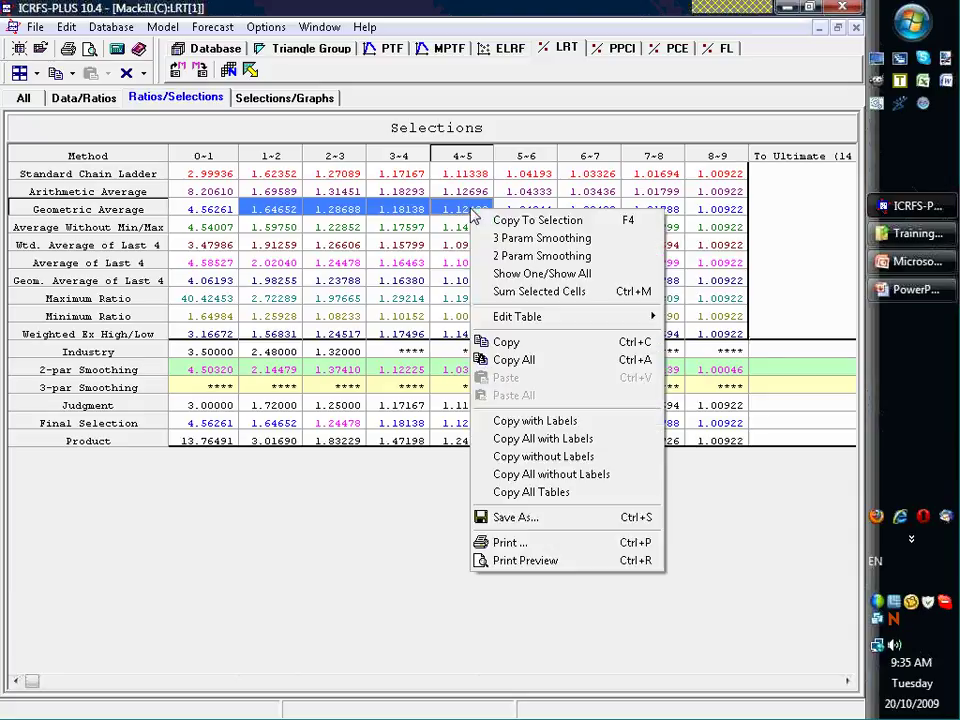
click(524, 240)
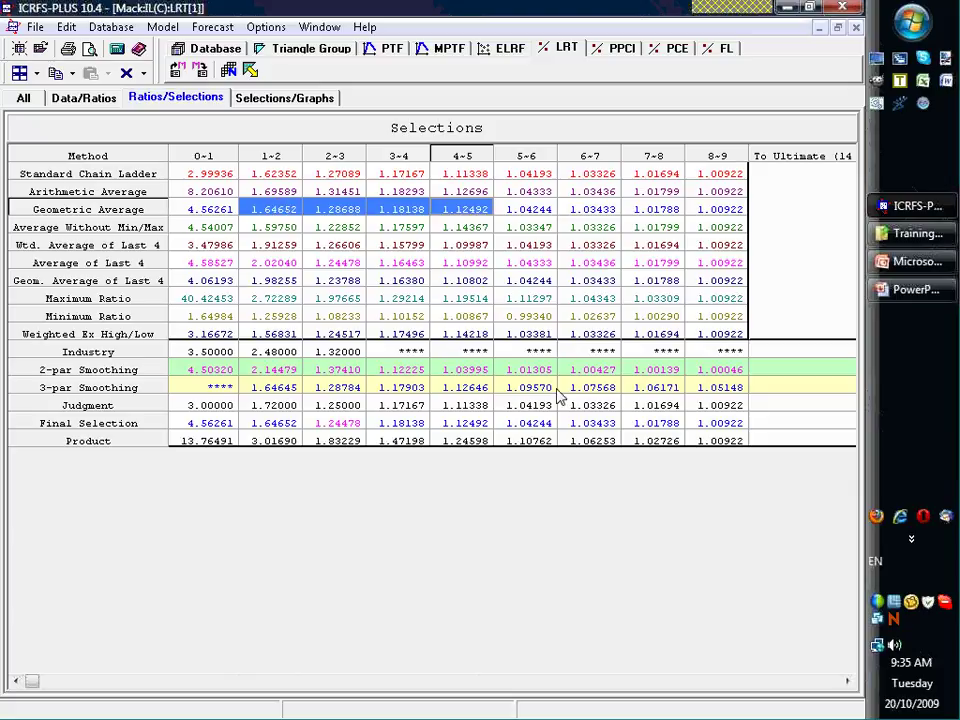
Examine the To Ultimate values of the 2-par and 3-par Smoothing rows and return to the first development periods
click(836, 681)
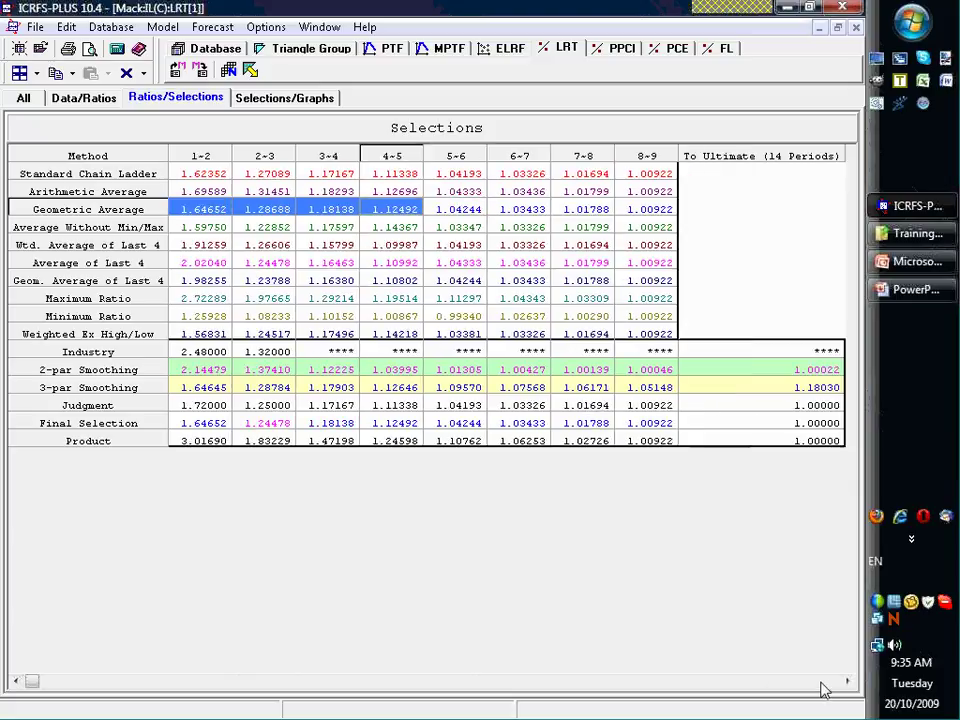
click(786, 370)
click(782, 387)
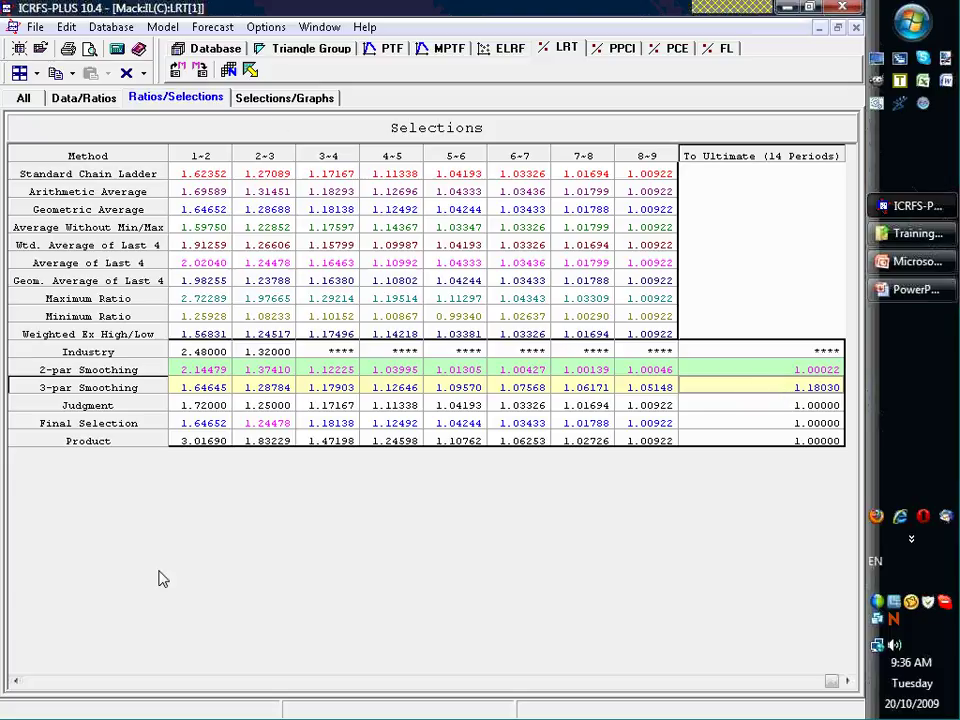
click(43, 682)
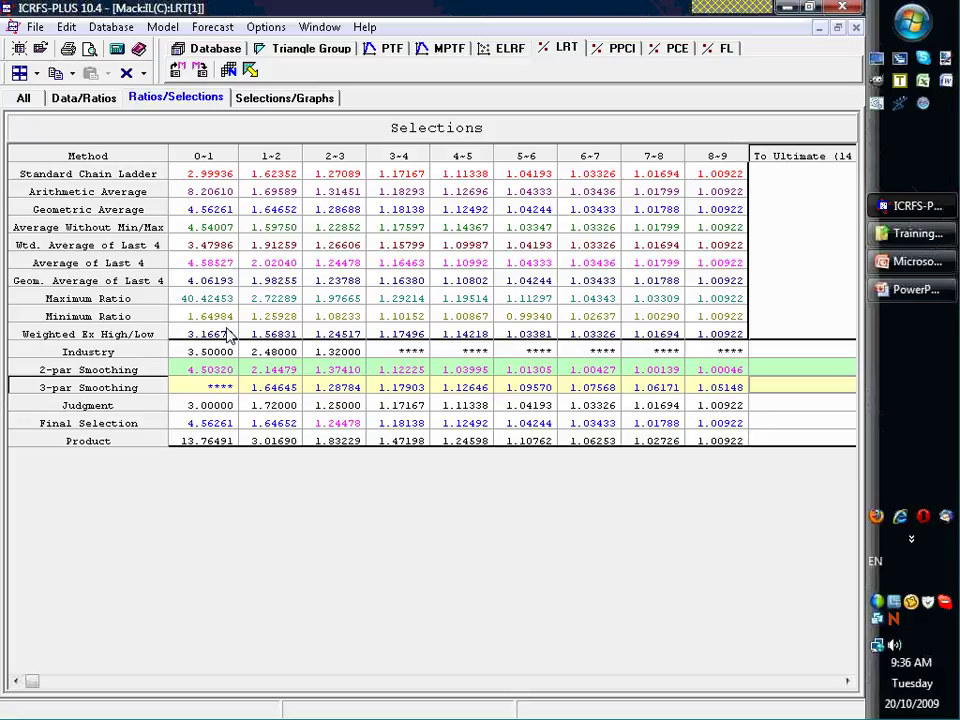
click(195, 352)
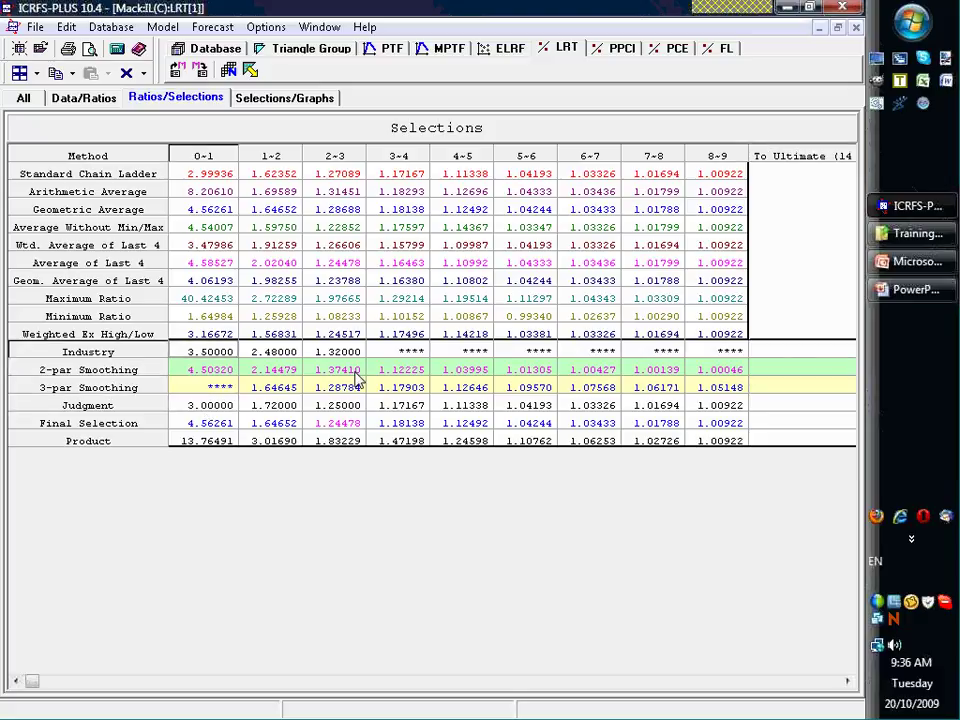
Restore the split view with the Ratios table and use the 1983 ratio for 5~6 in the Final Selection
double_click(458, 135)
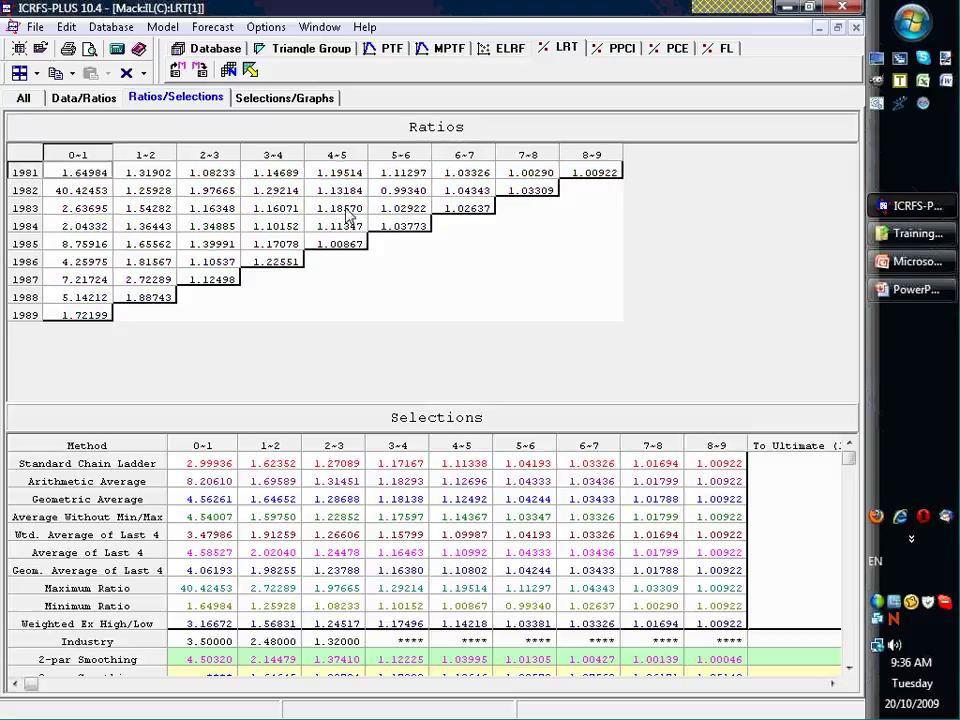
click(400, 213)
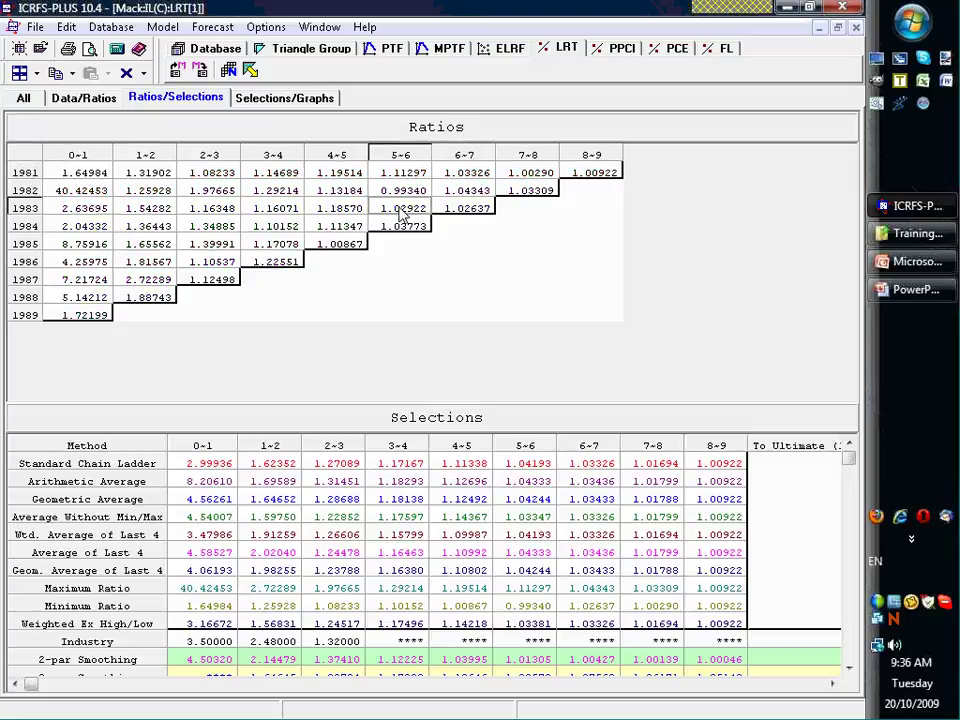
key(ctrl+End)
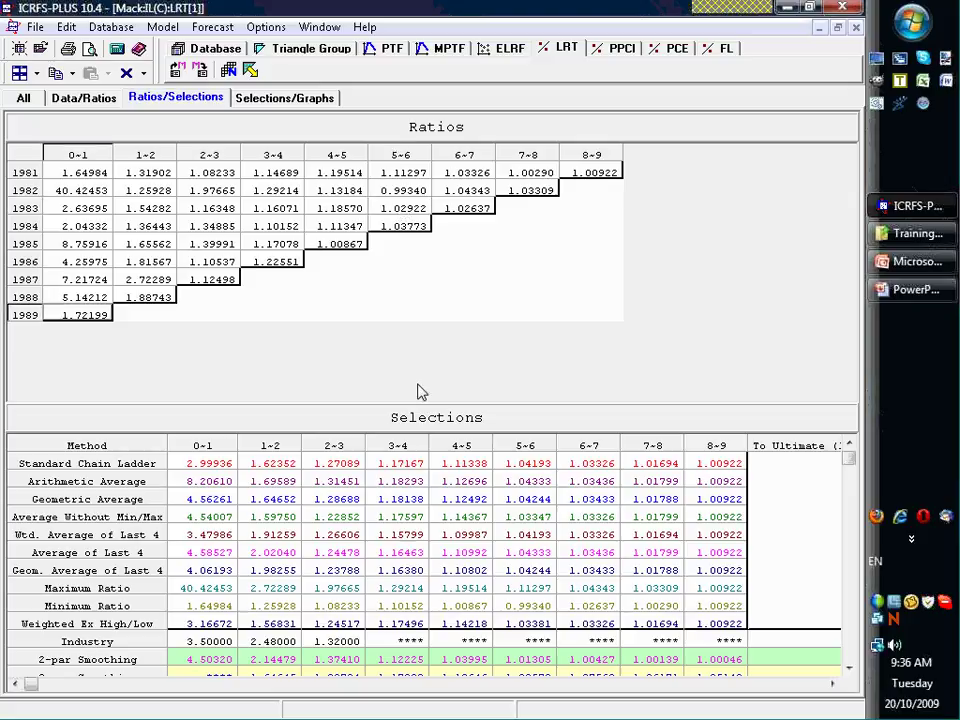
click(848, 664)
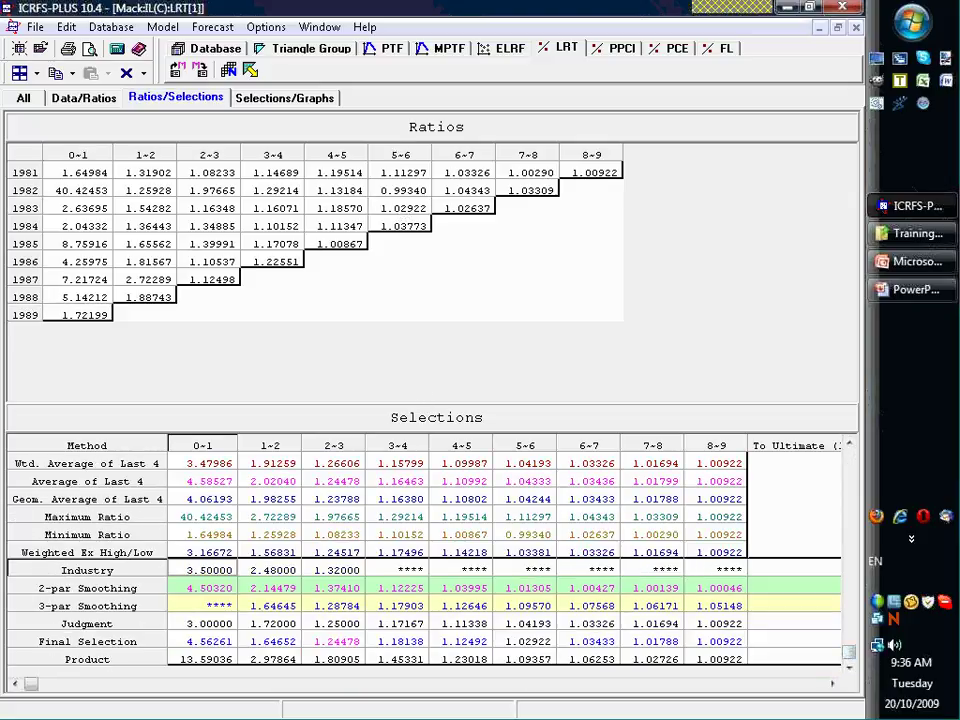
click(410, 210)
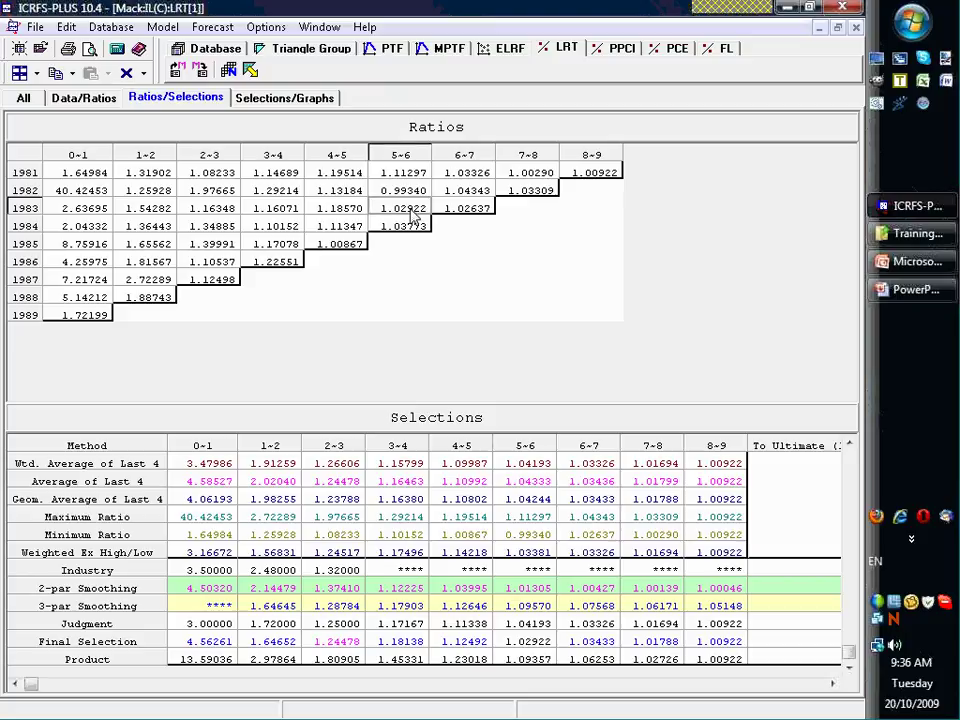
Show the Selections with their graphs and add the Standard Chain Ladder curve to the chart, comparing it briefly with the Geometric Average
click(280, 100)
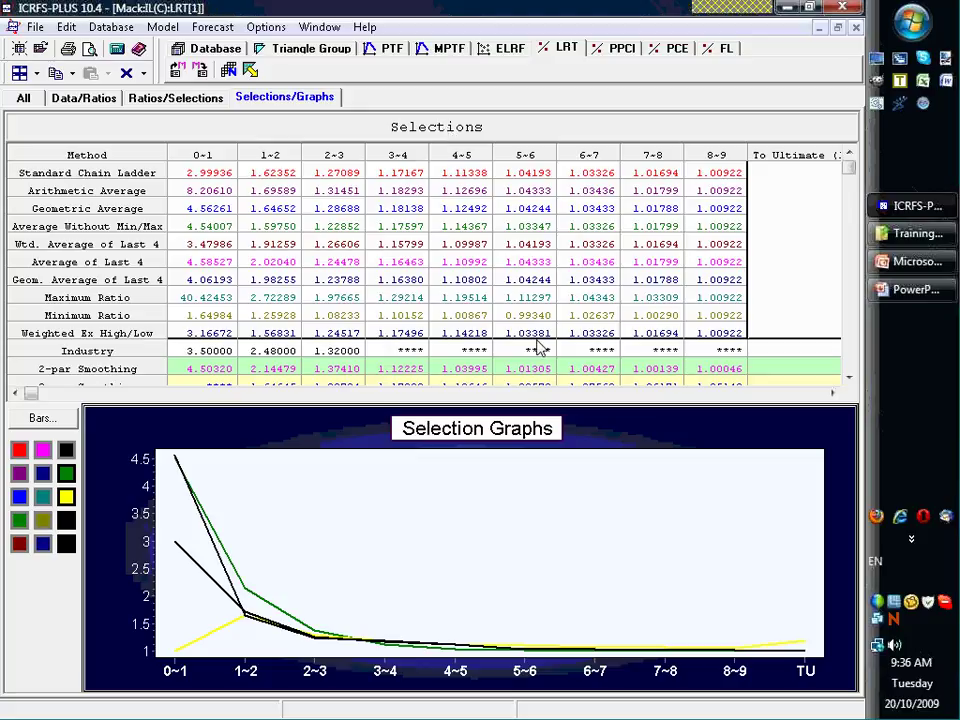
click(853, 373)
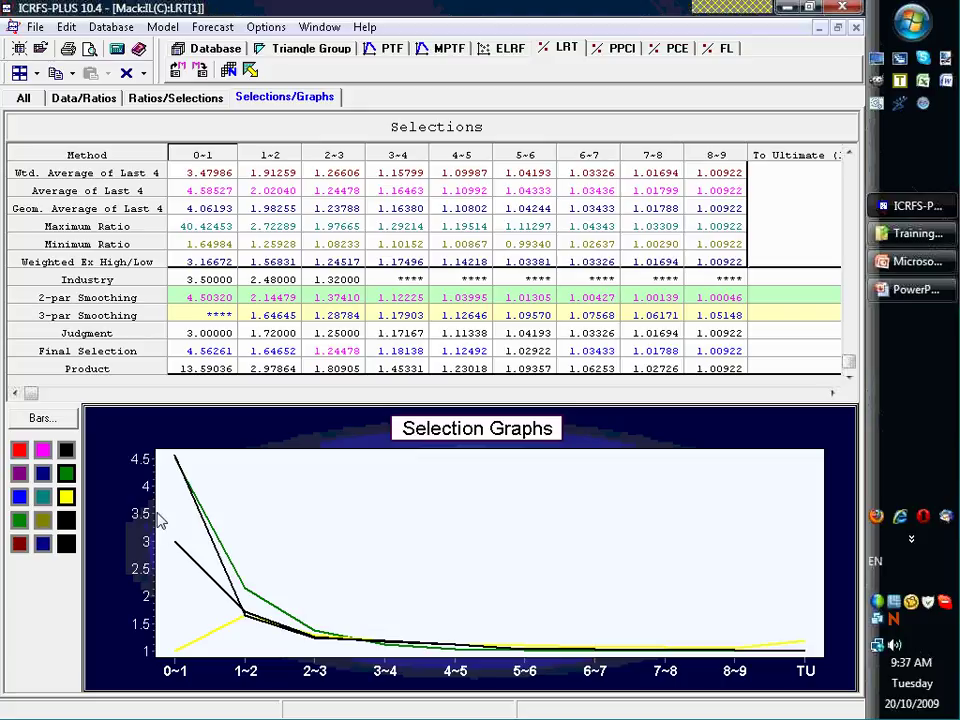
click(19, 452)
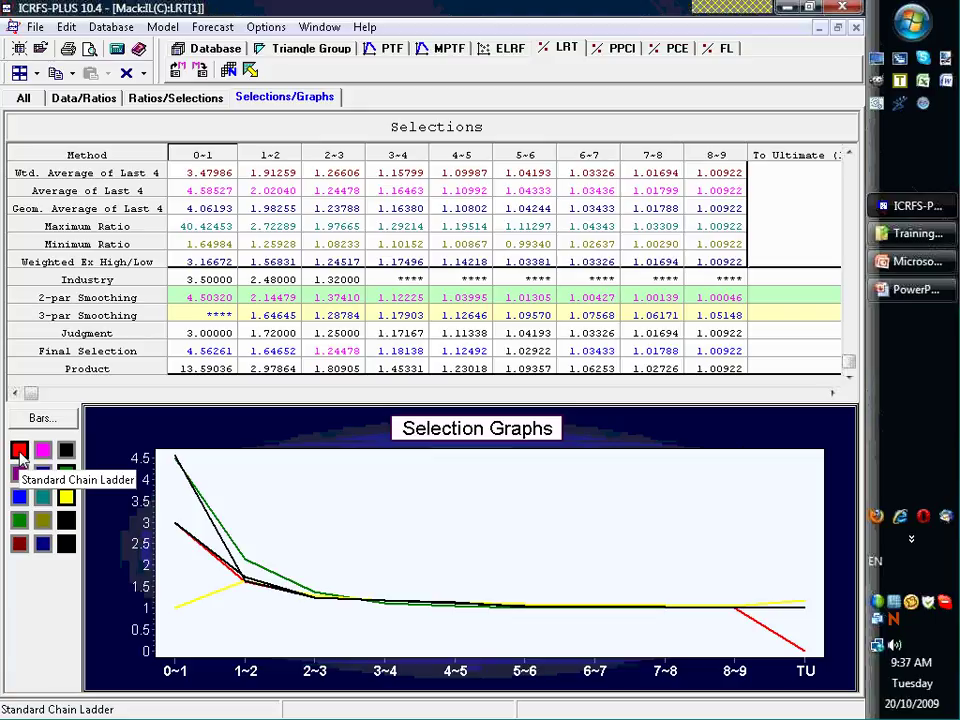
click(24, 499)
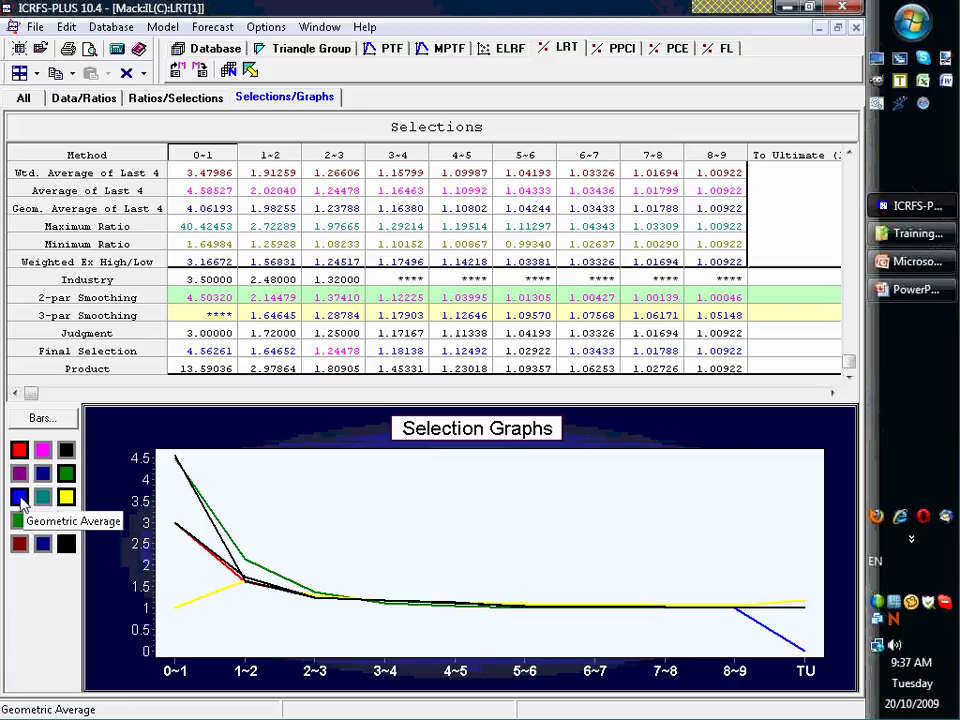
click(19, 450)
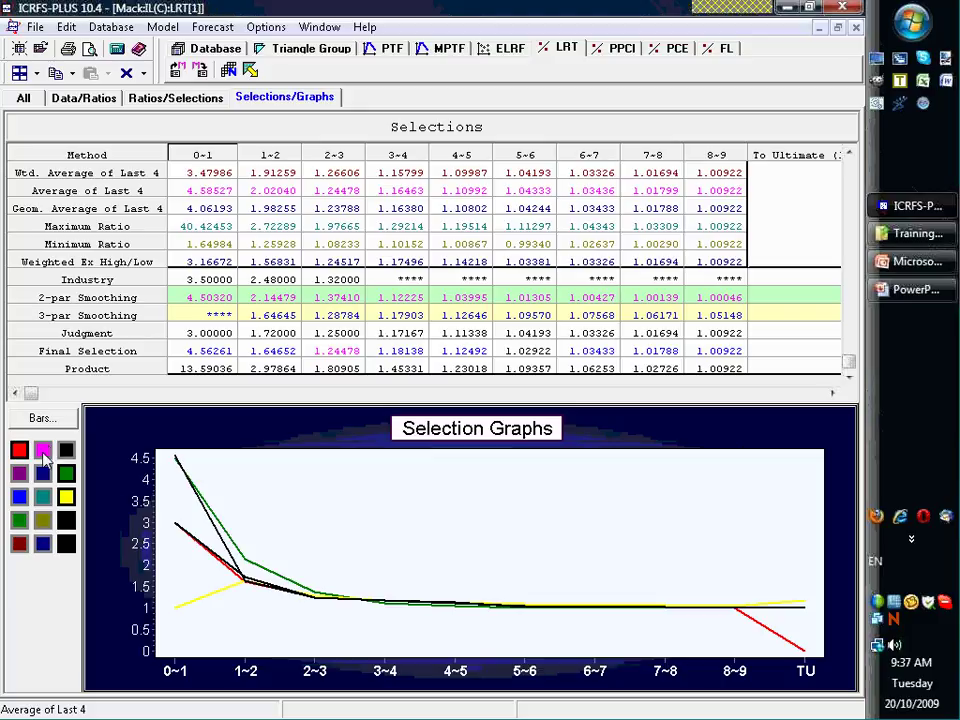
View the Selection Graphs chart enlarged and return to the split view
double_click(495, 440)
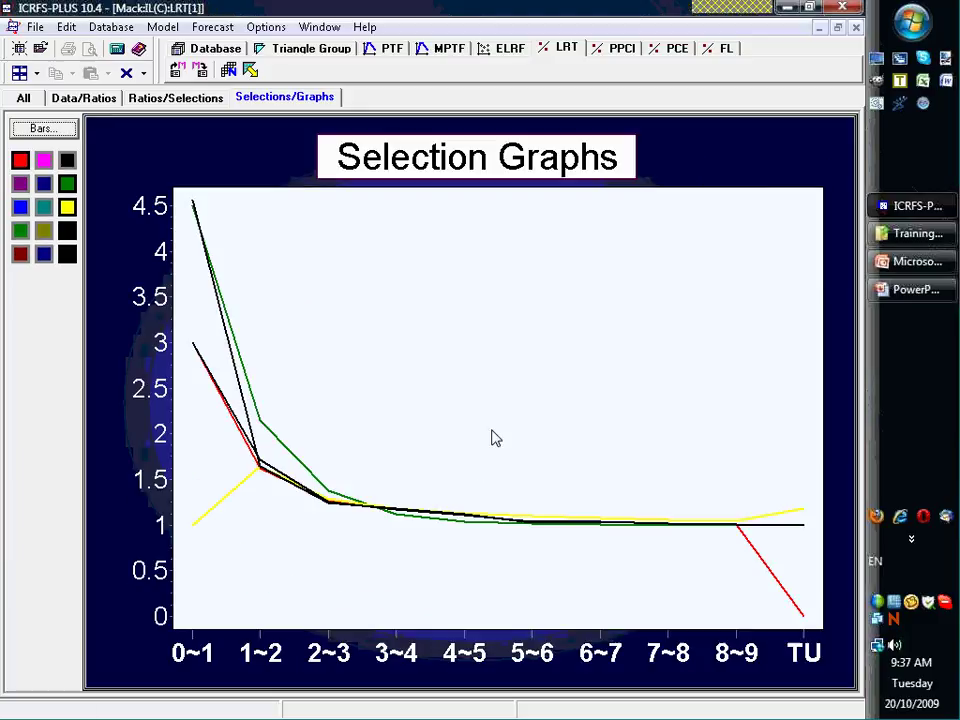
double_click(520, 165)
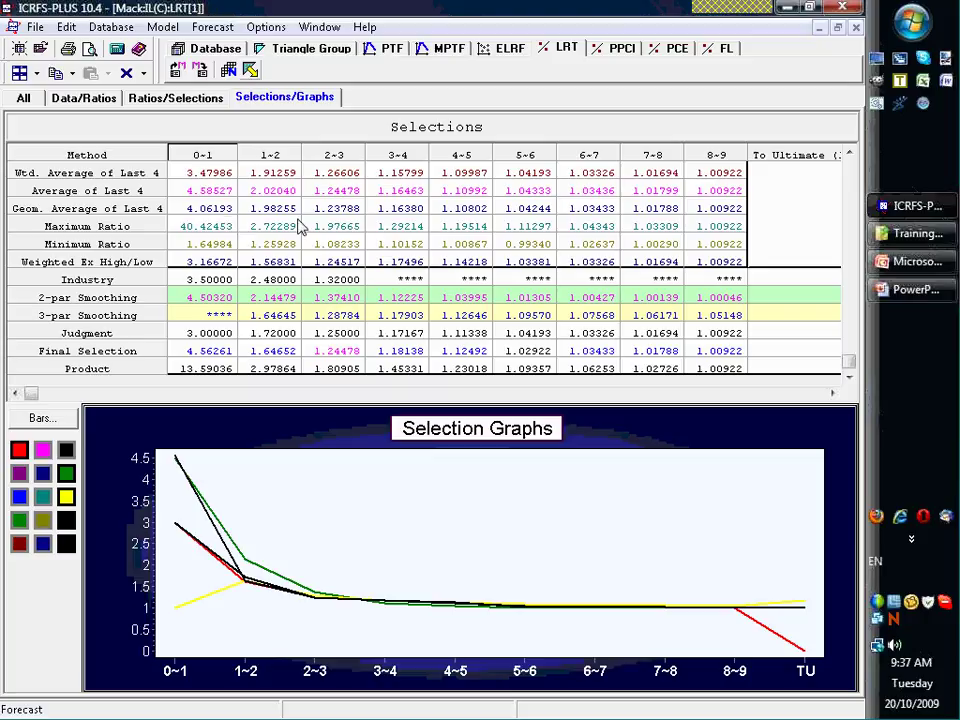
Set the Final Selection ratio for 0~1 to the Standard Chain Ladder ratio and compare it in the graph
click(163, 190)
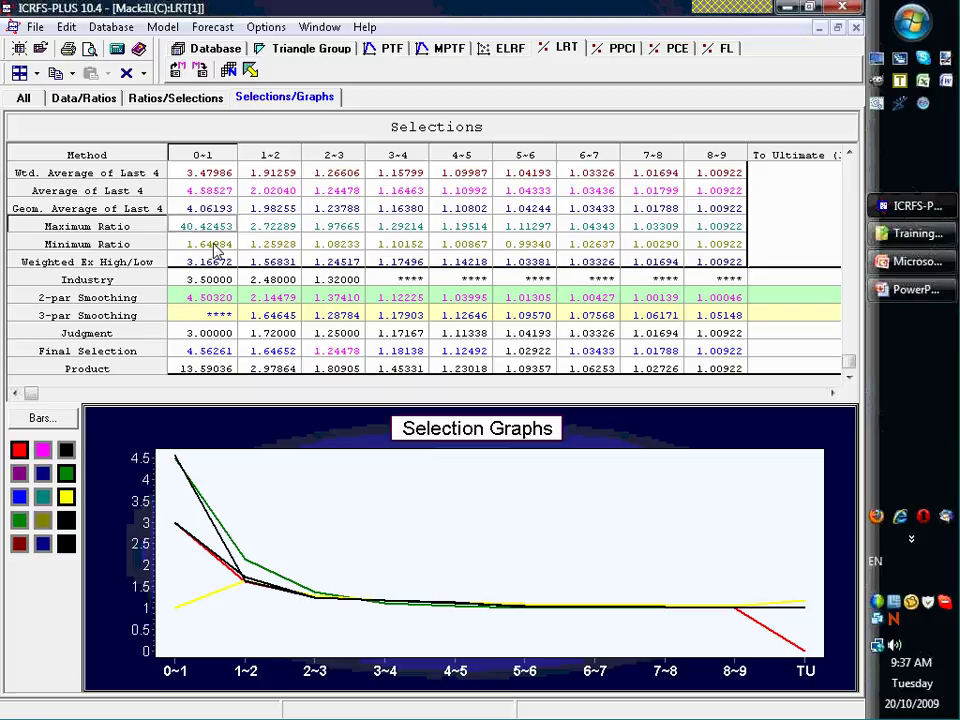
scroll(210, 262, up, 5)
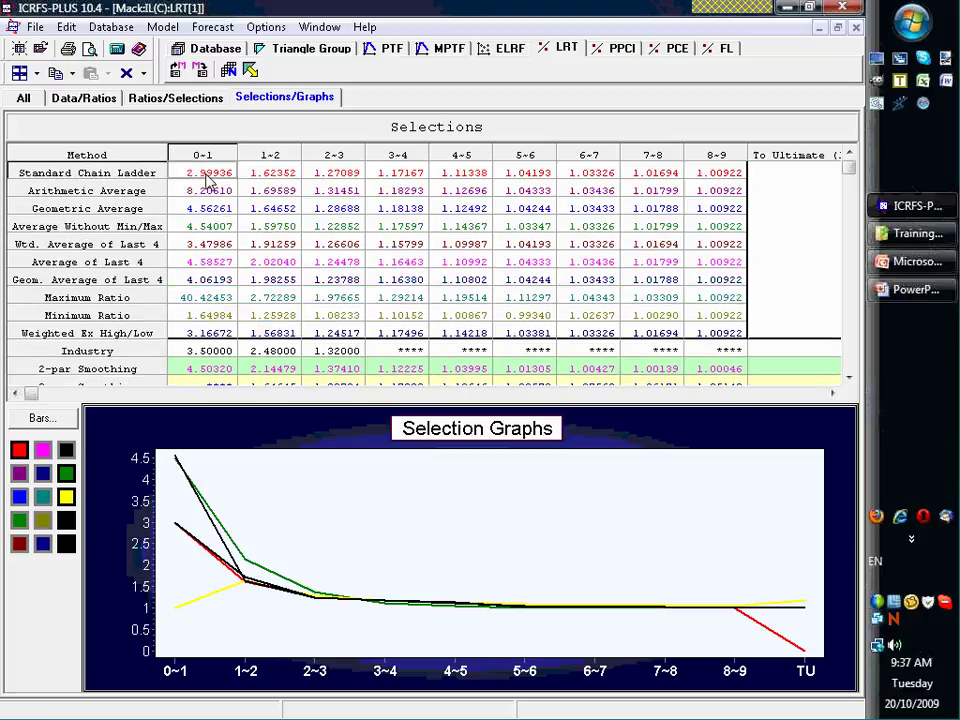
scroll(223, 244, down, 13)
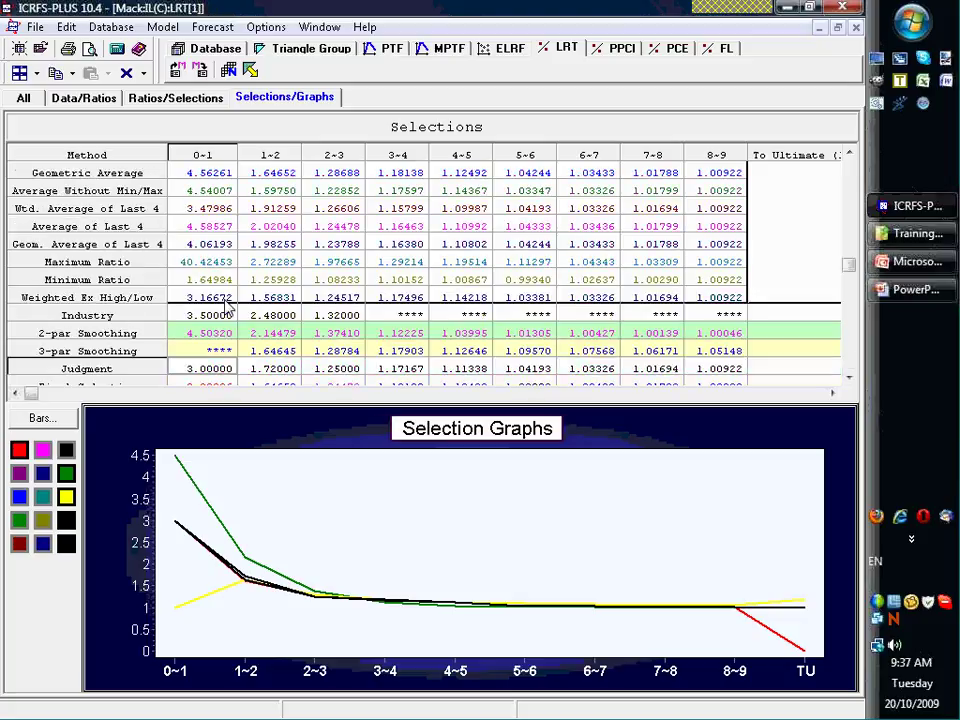
scroll(228, 310, down, 2)
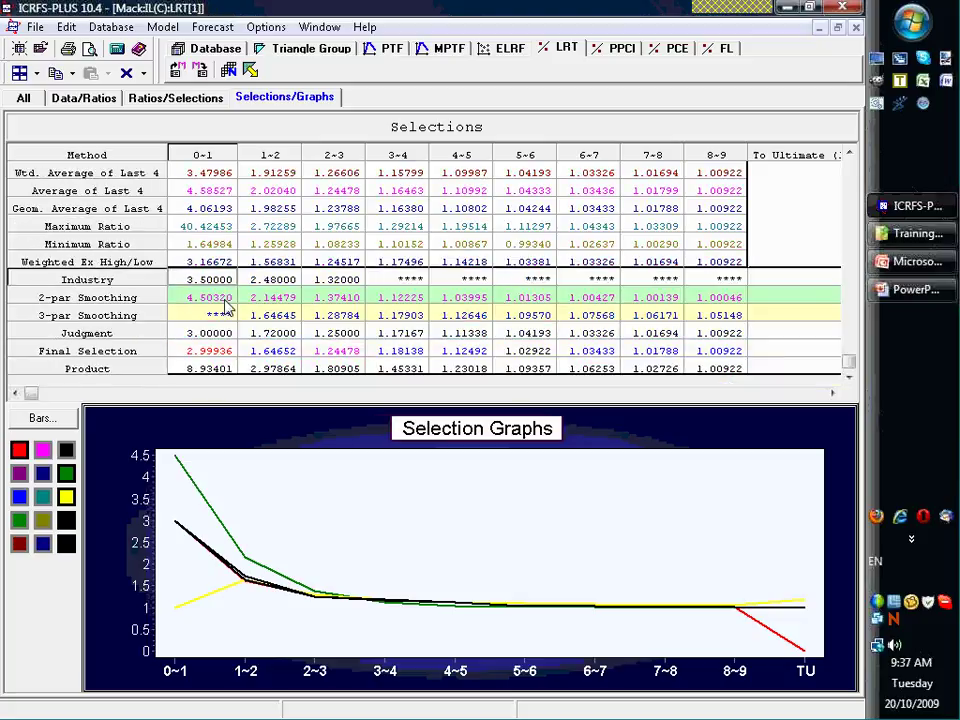
Use the 2-par Smoothing ratios for 0~1 and 1~2 in the Final Selection
scroll(228, 308, up, 5)
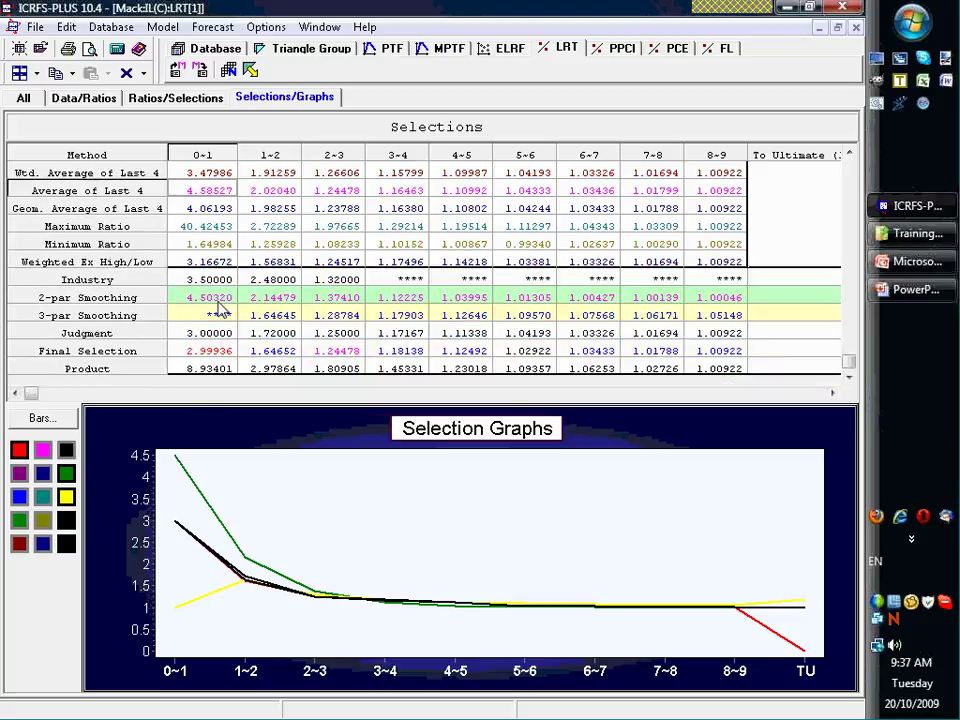
double_click(216, 299)
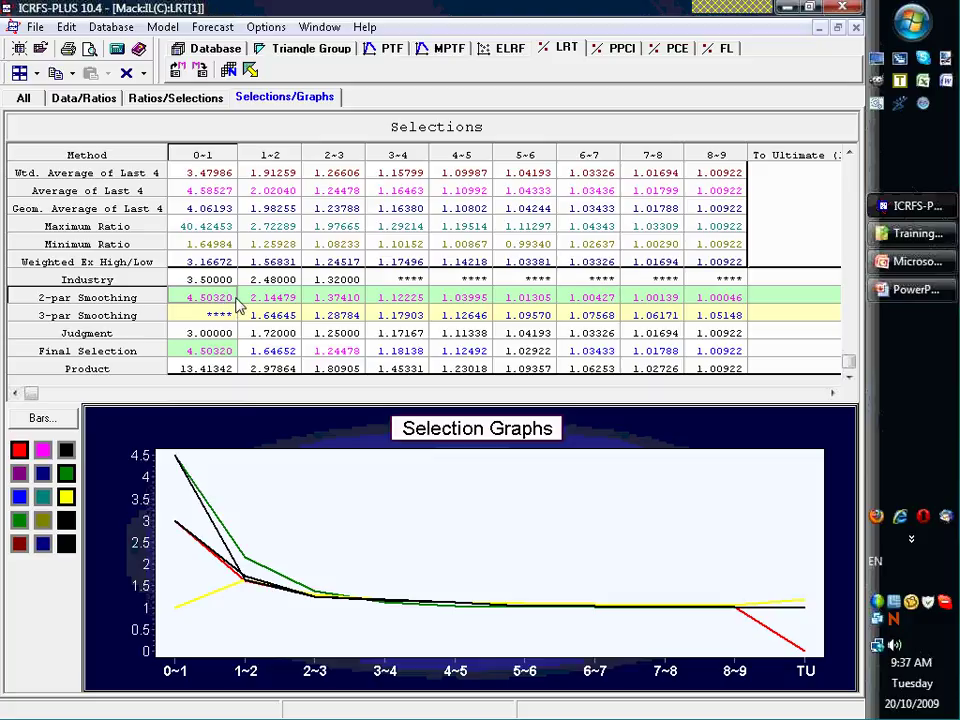
double_click(283, 299)
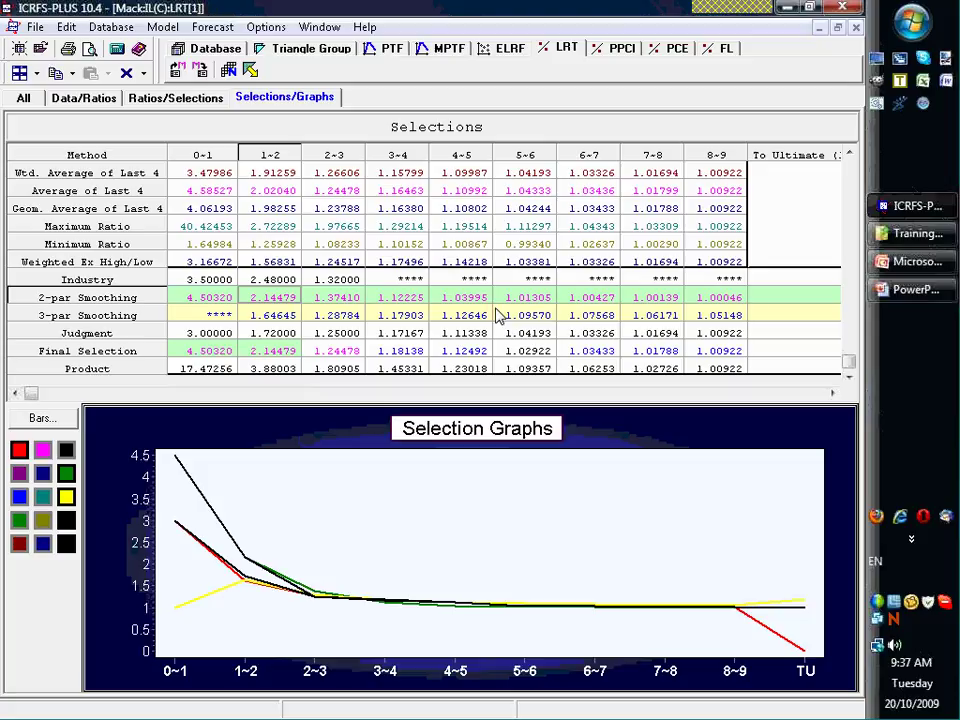
Try the Minimum Ratio for 5~6 in the Final Selection and replace it with the Maximum Ratio
double_click(527, 245)
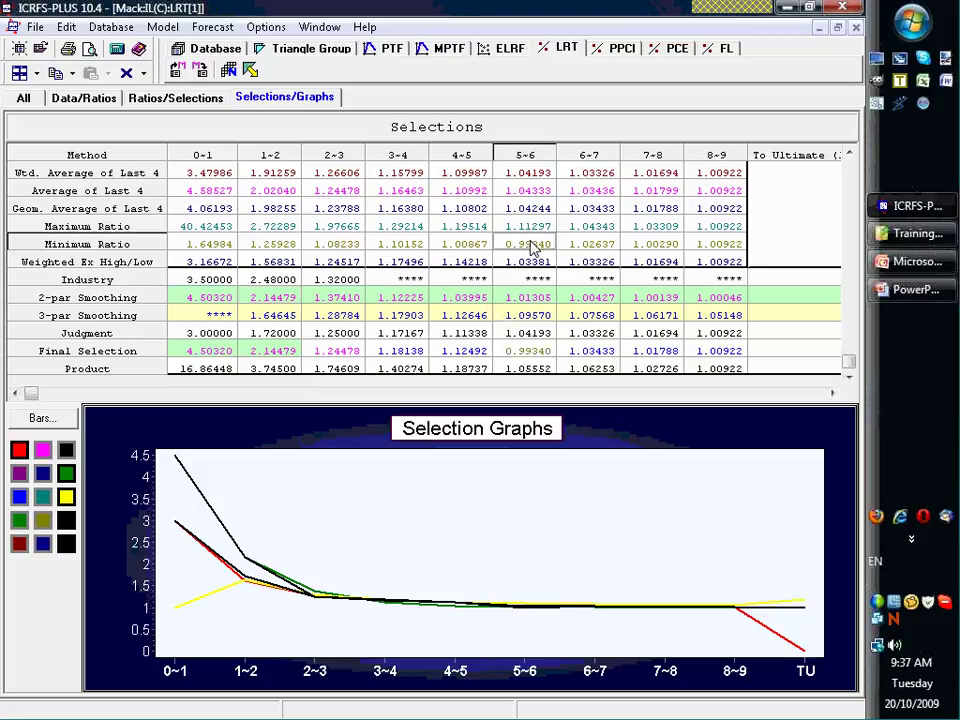
double_click(527, 227)
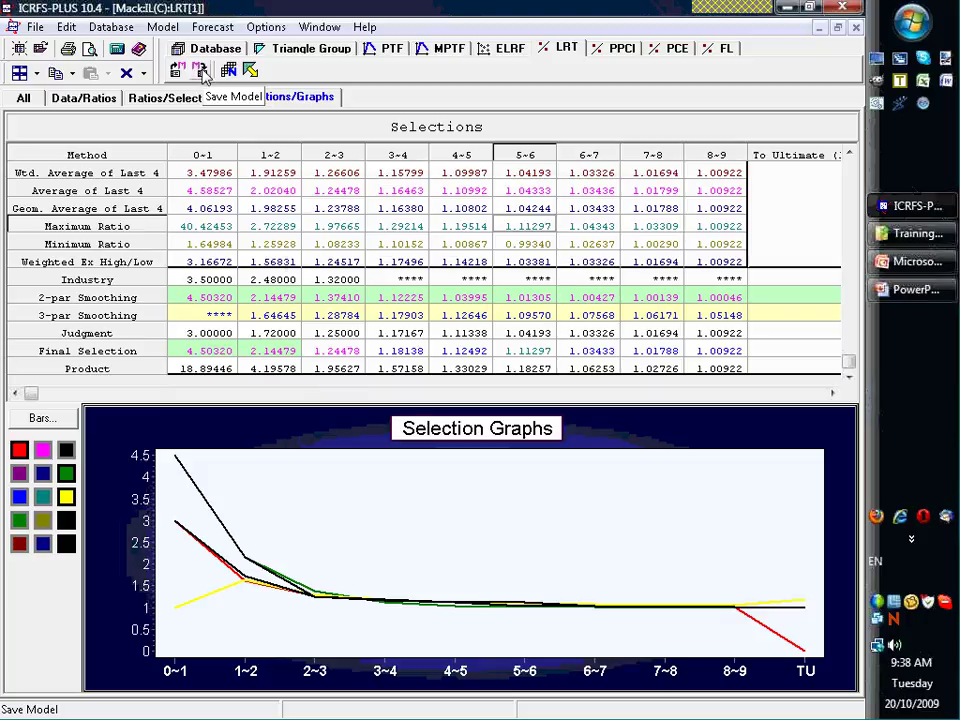
Save the model as "Selections 20-Oct-09" for dataset IL(C) and check its entry among the loadable models without loading it
click(203, 72)
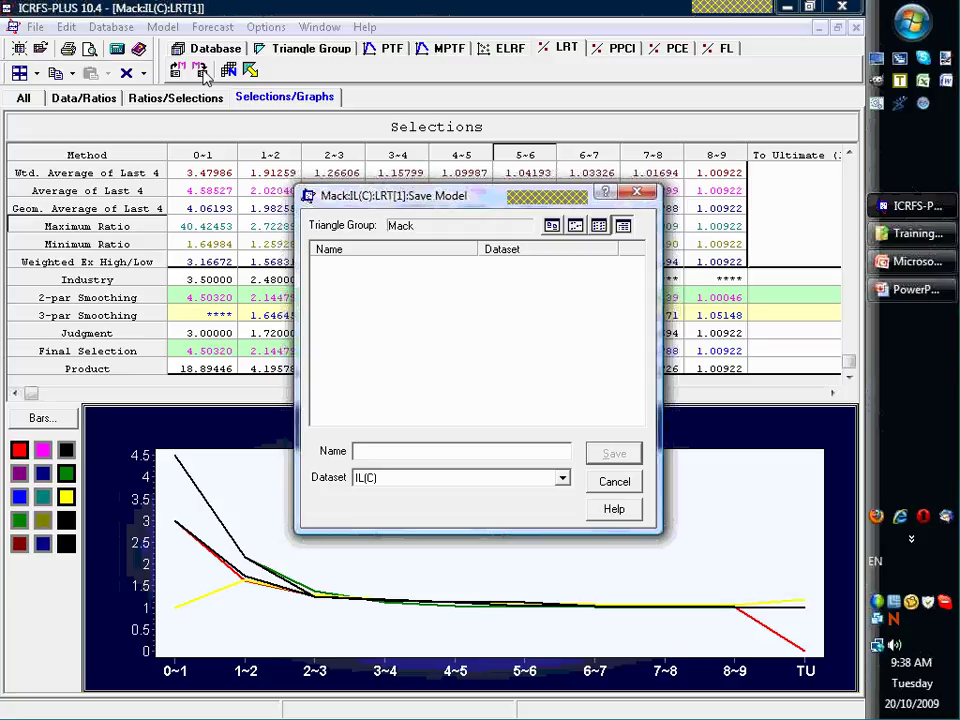
text(Selections 20-Oct-09)
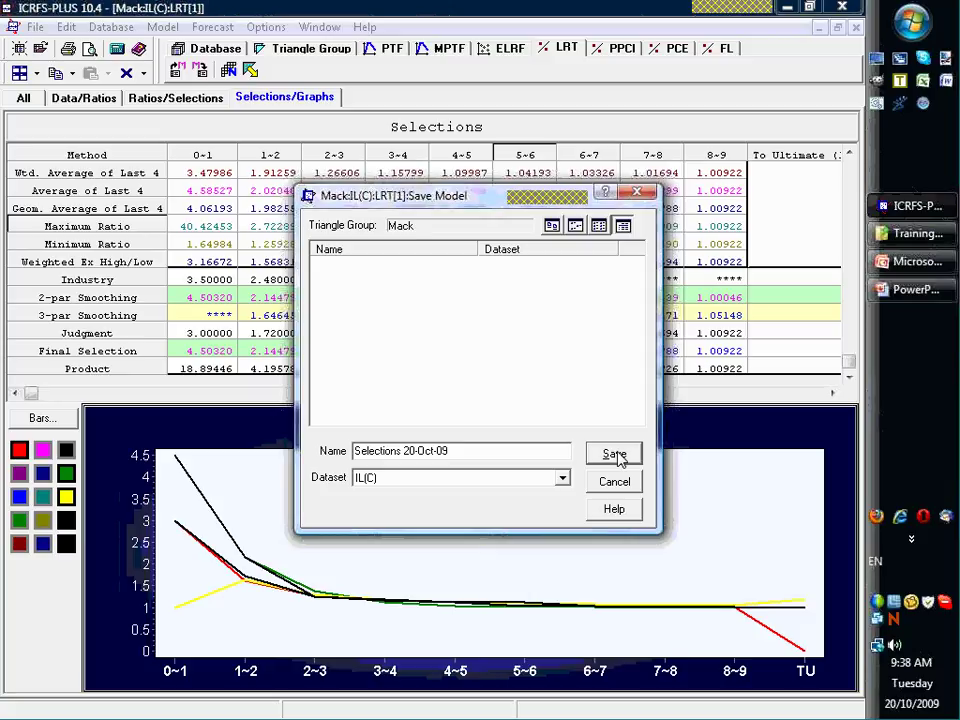
click(614, 455)
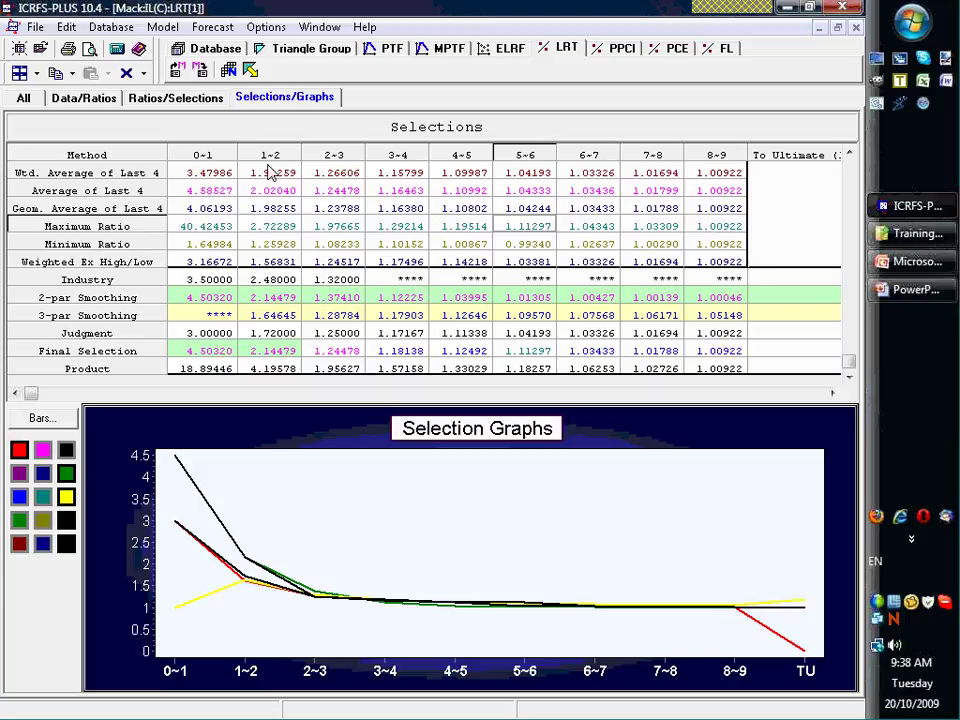
click(179, 75)
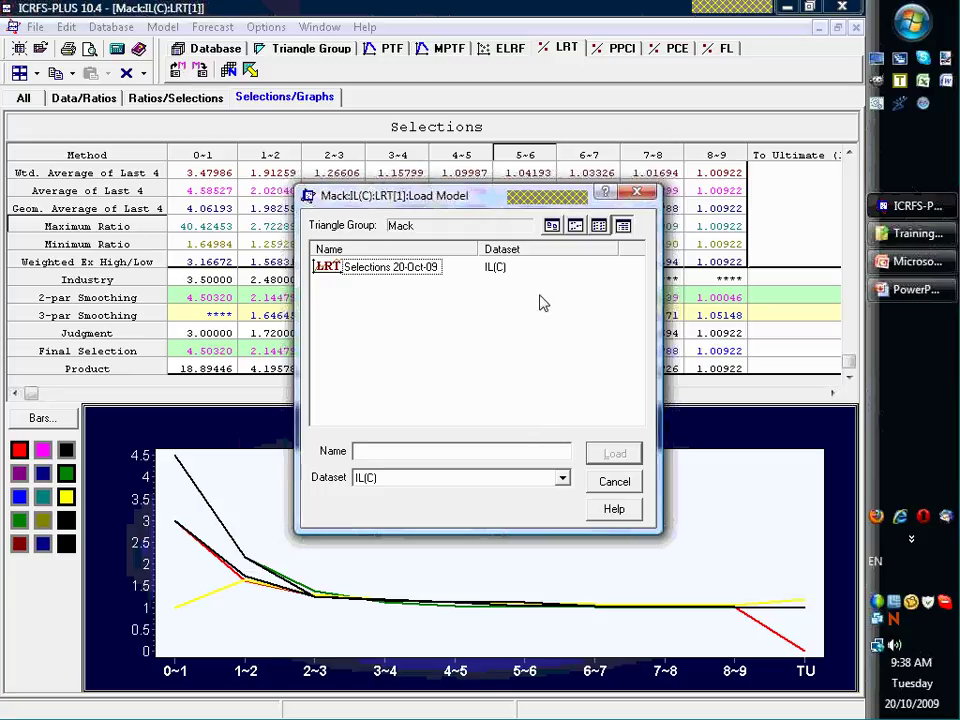
click(612, 484)
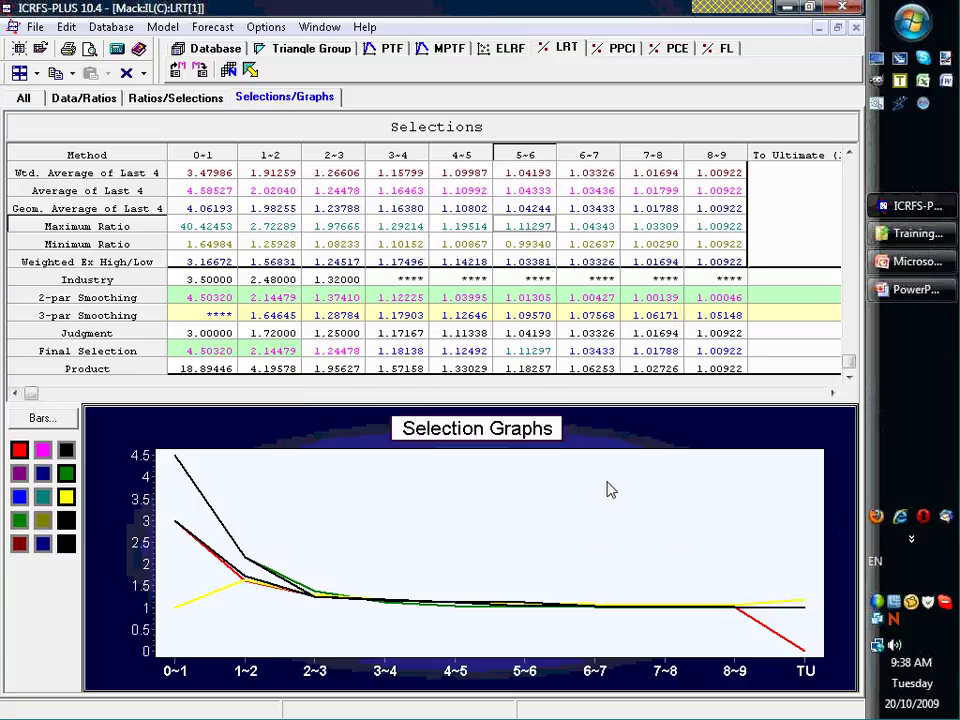
Run the forecast without inflation and discount and view the Incremental Forecast down to its calendar year totals
click(252, 74)
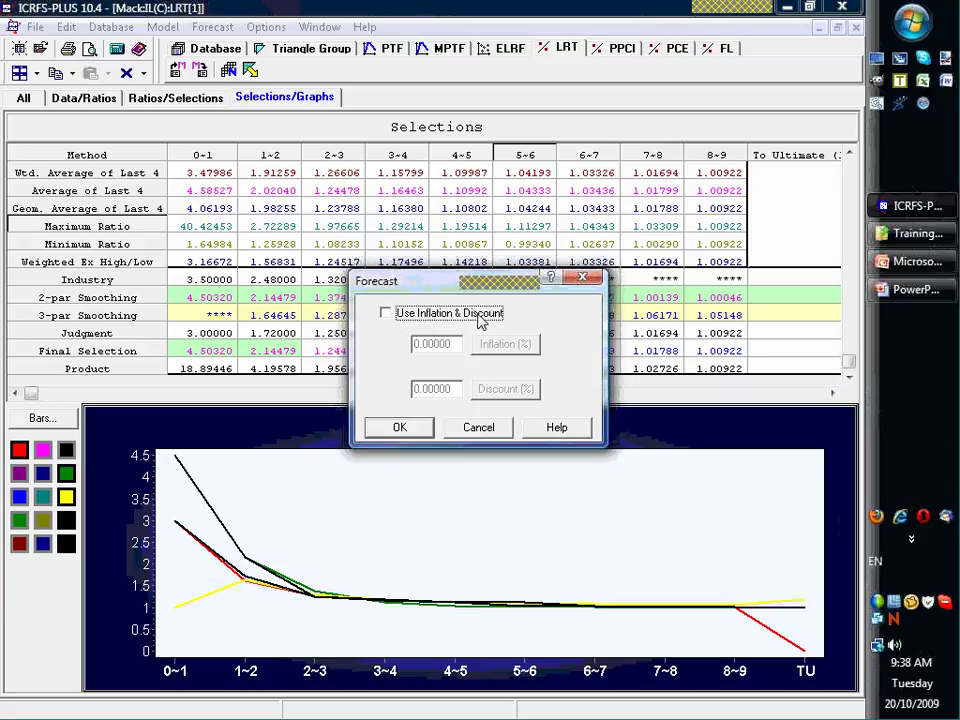
click(401, 429)
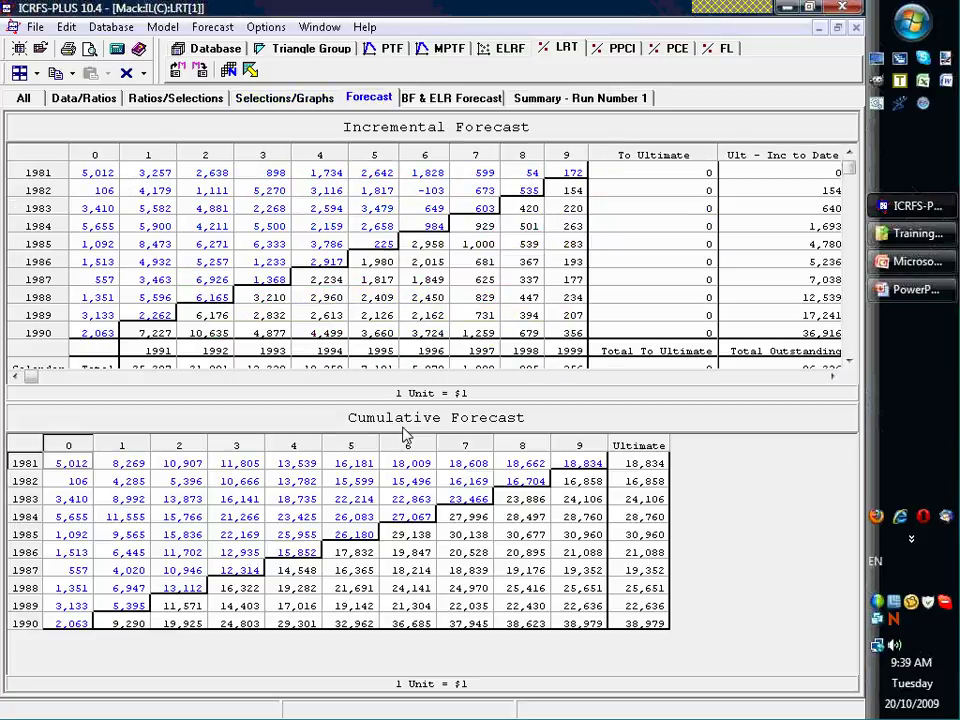
key(Down)
key(Down)
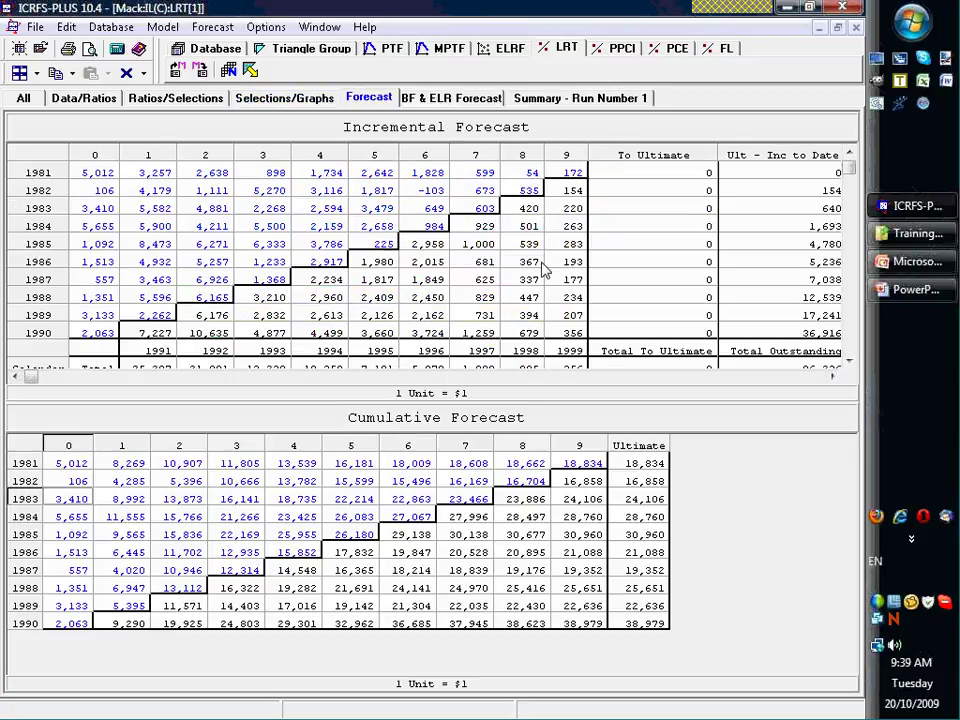
key(Down)
key(Down)
key(Down)
key(Down)
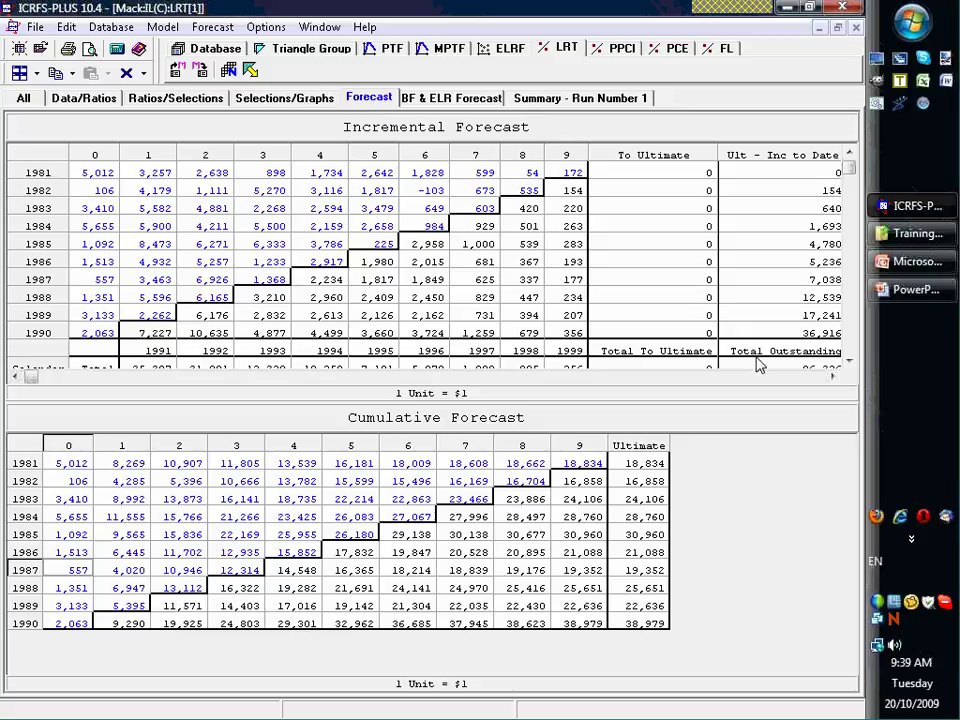
click(849, 360)
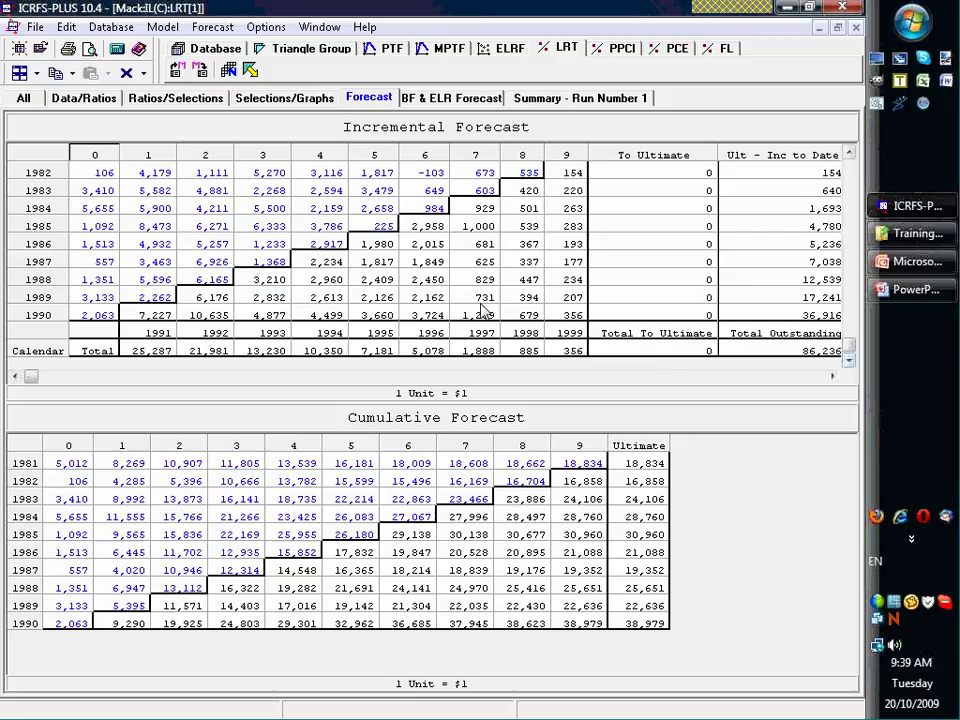
Examine the Cumulative Forecast ultimates by accident year, view that table enlarged, and return to the Incremental Forecast totals
click(645, 624)
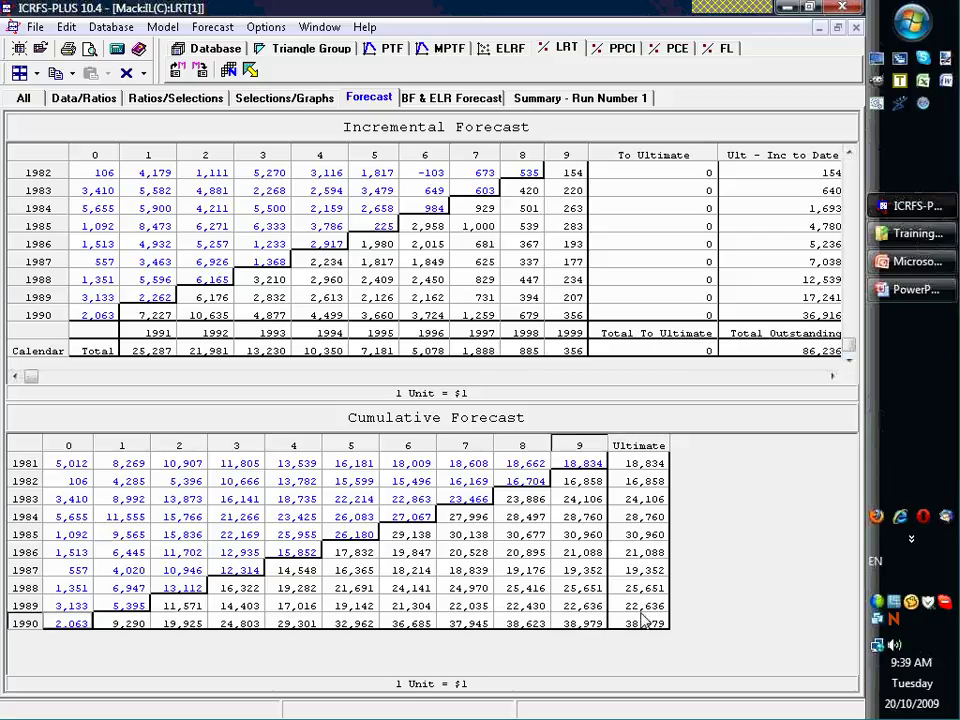
key(Up)
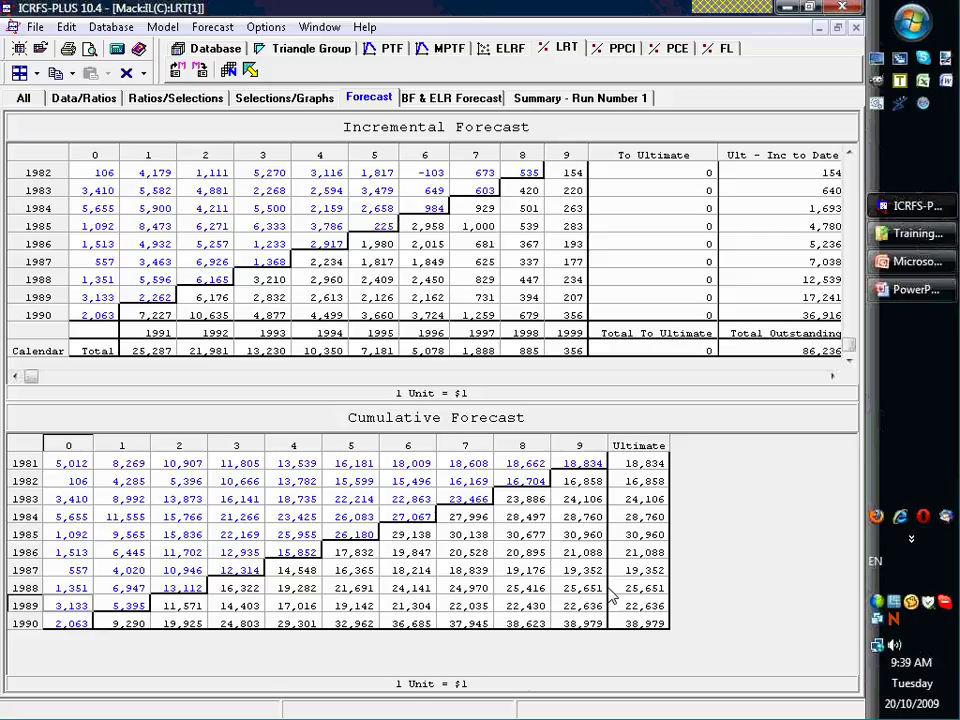
key(Up)
key(Up)
key(Up)
key(Up)
key(Up)
key(Up)
key(Up)
key(Up)
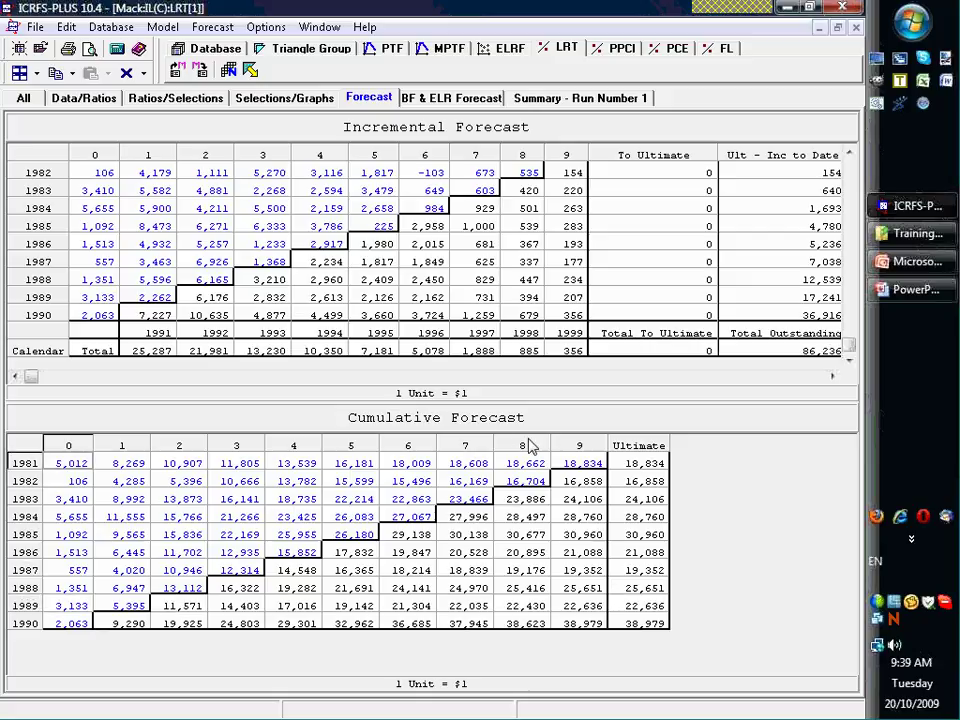
double_click(483, 425)
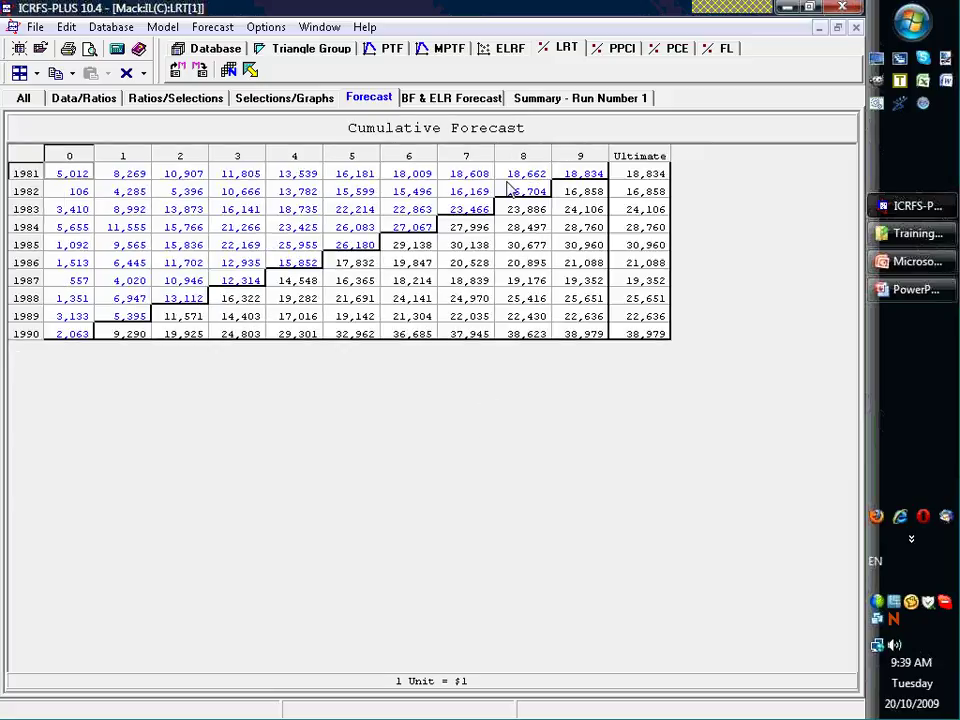
double_click(483, 137)
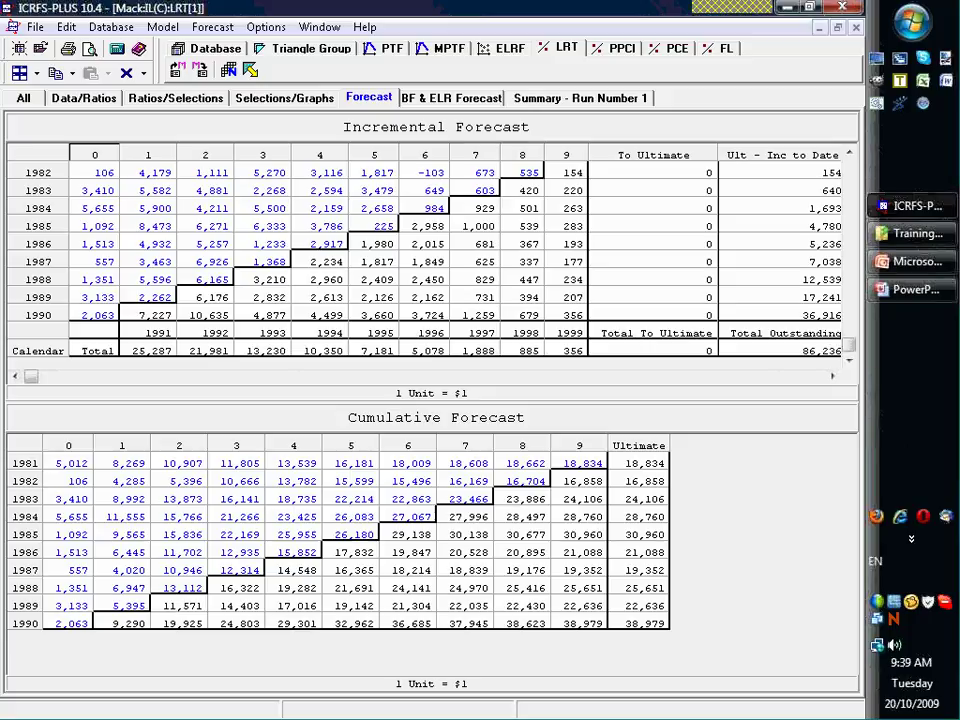
scroll(840, 260, up, 1)
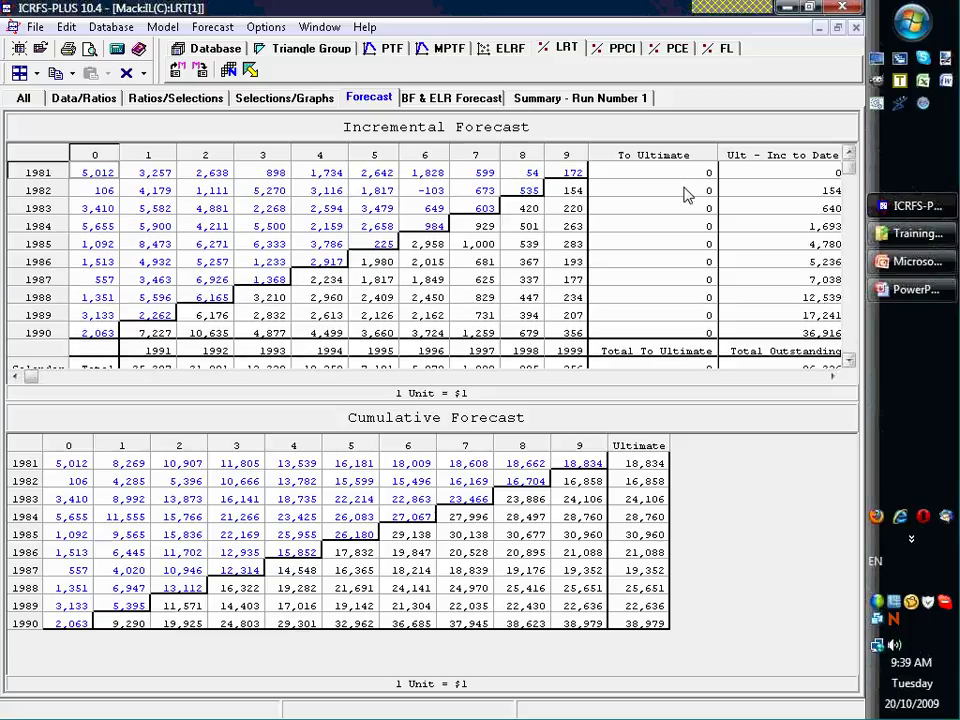
click(849, 360)
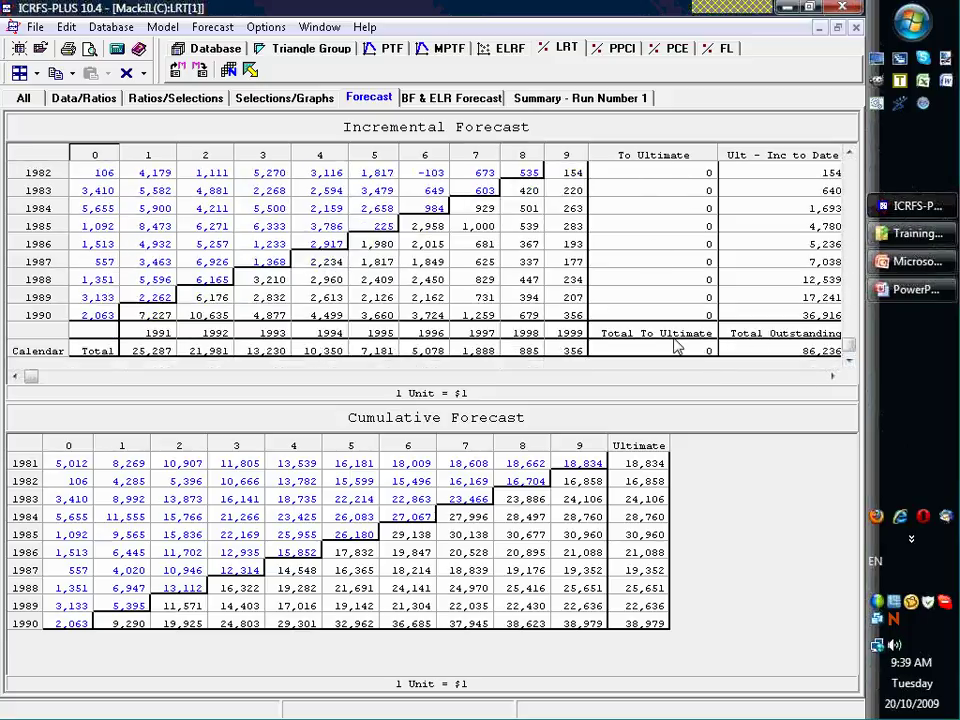
Review the Bornhuetter-Ferguson and Expected Loss Ratio forecast across the Expected Loss Ratio, Link Ratio and Born-Ferg methods
click(453, 100)
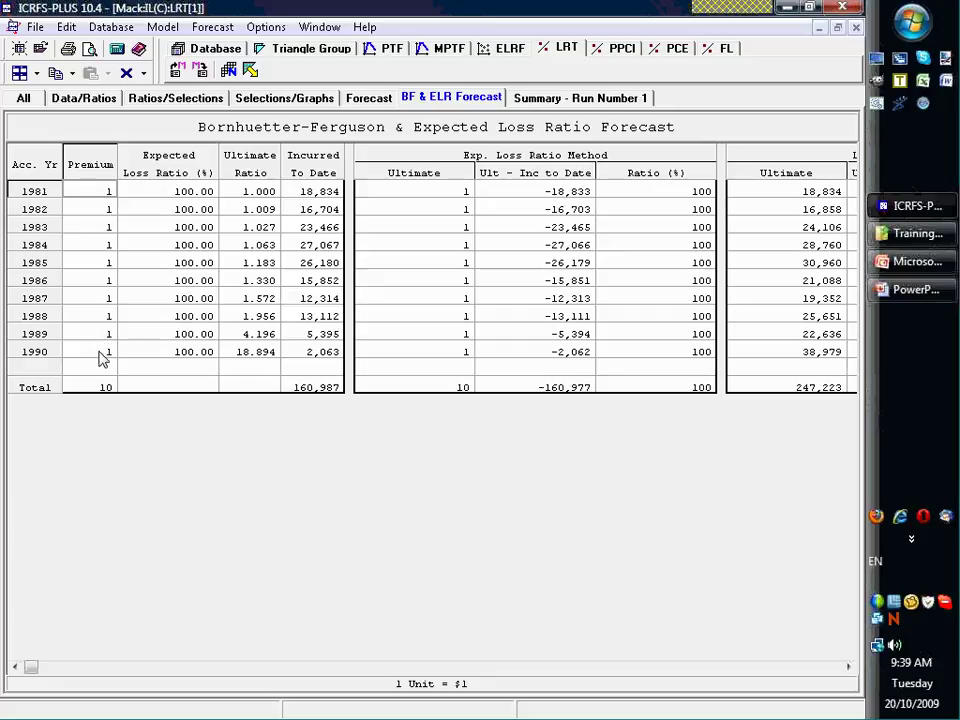
click(838, 668)
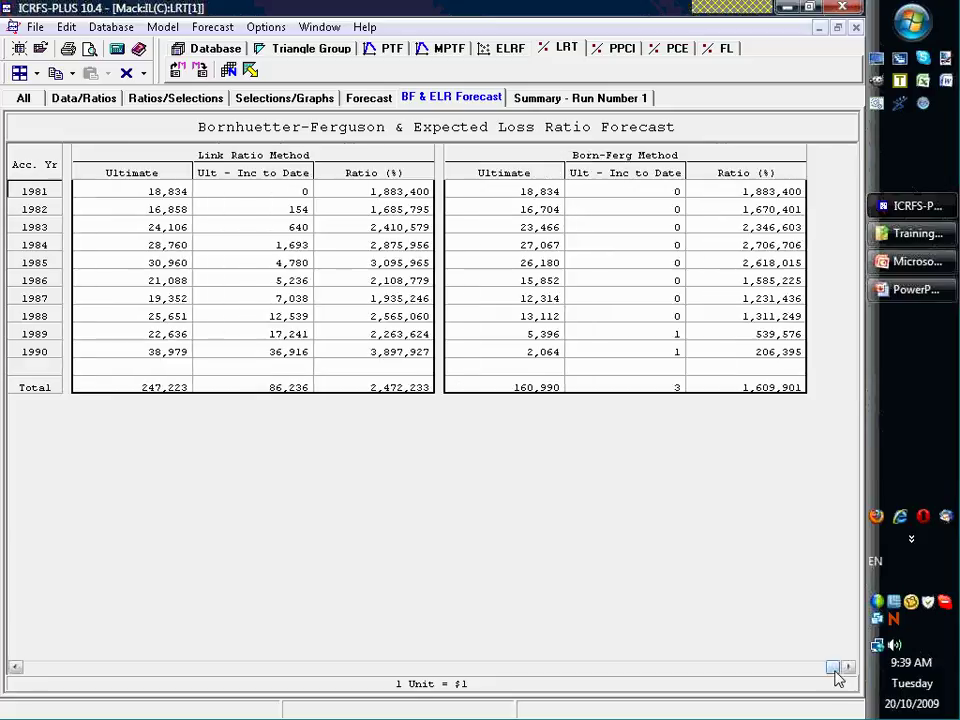
click(85, 668)
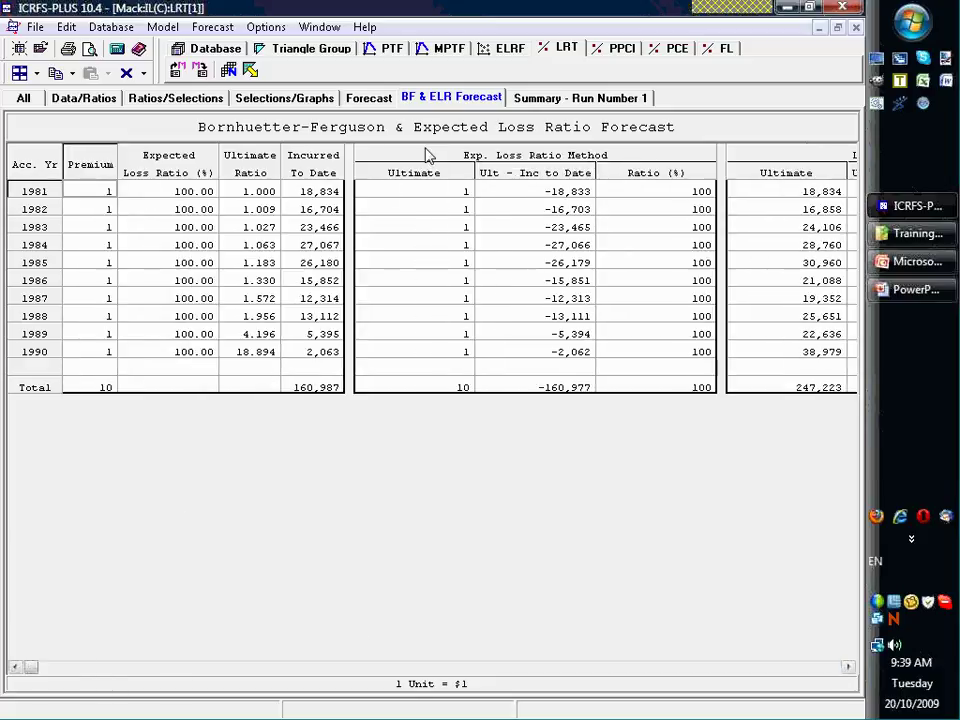
Review the summary's reserves and its comparison of the last calendar period with future periods, checking it against the Incremental Forecast
click(551, 104)
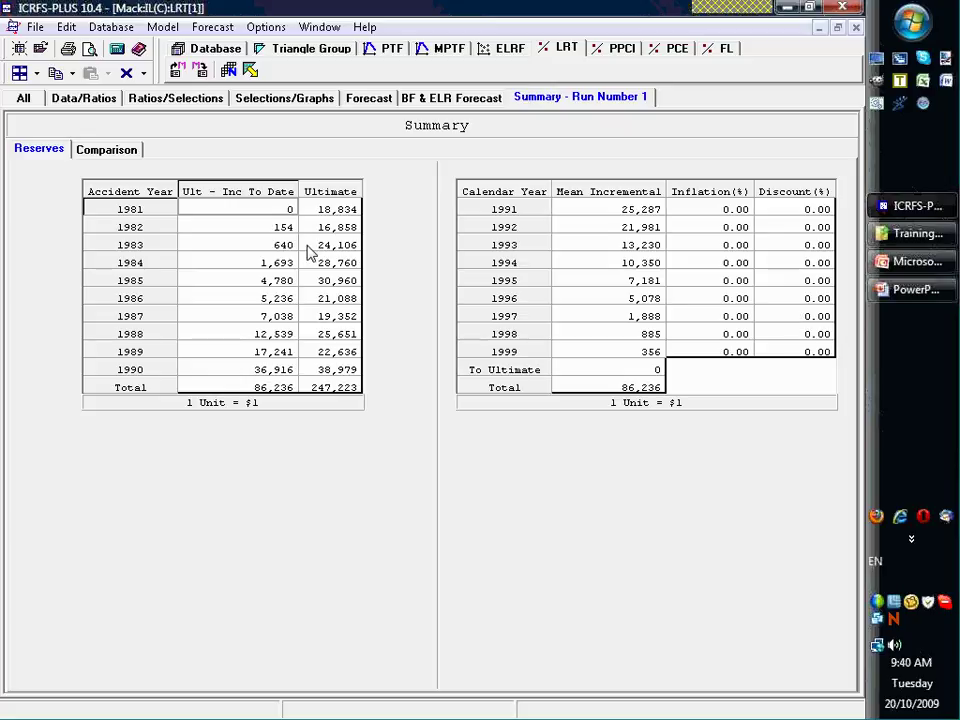
click(110, 157)
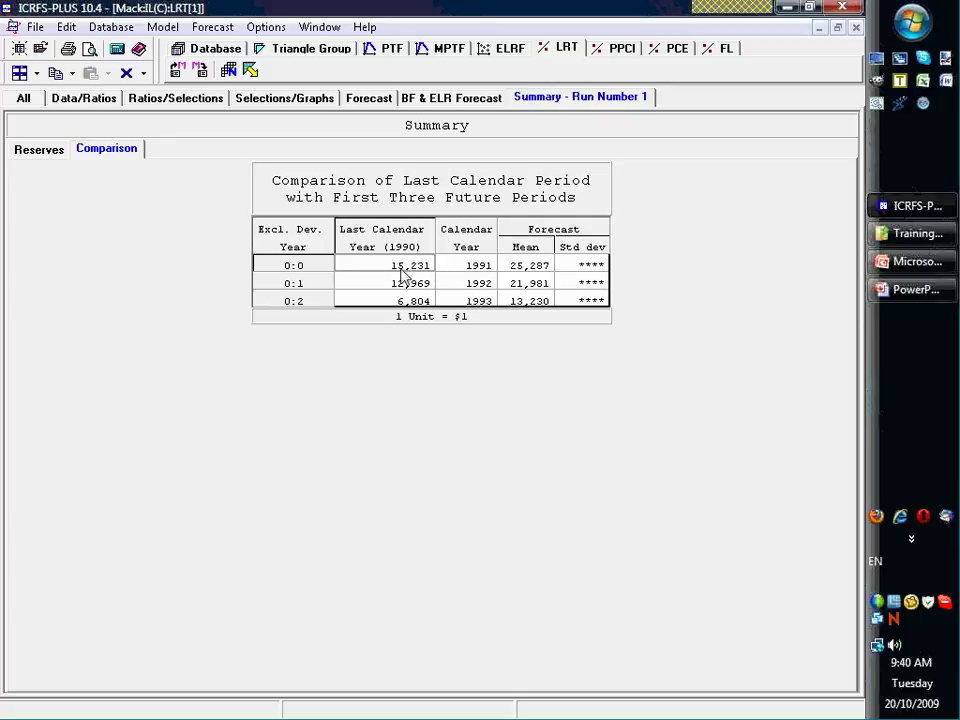
click(372, 99)
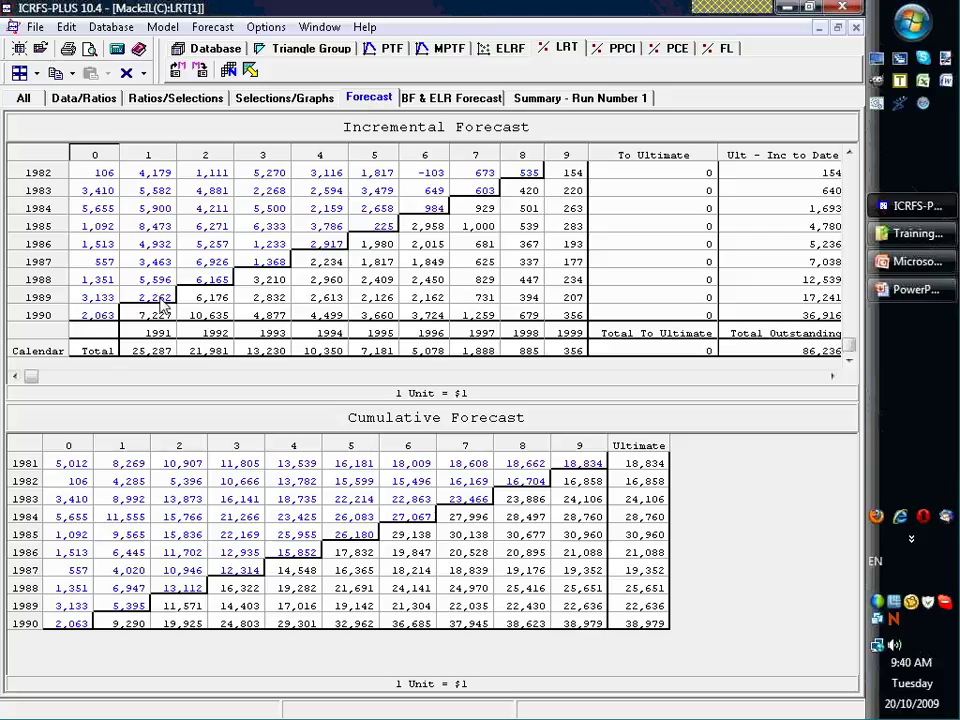
click(484, 101)
click(542, 100)
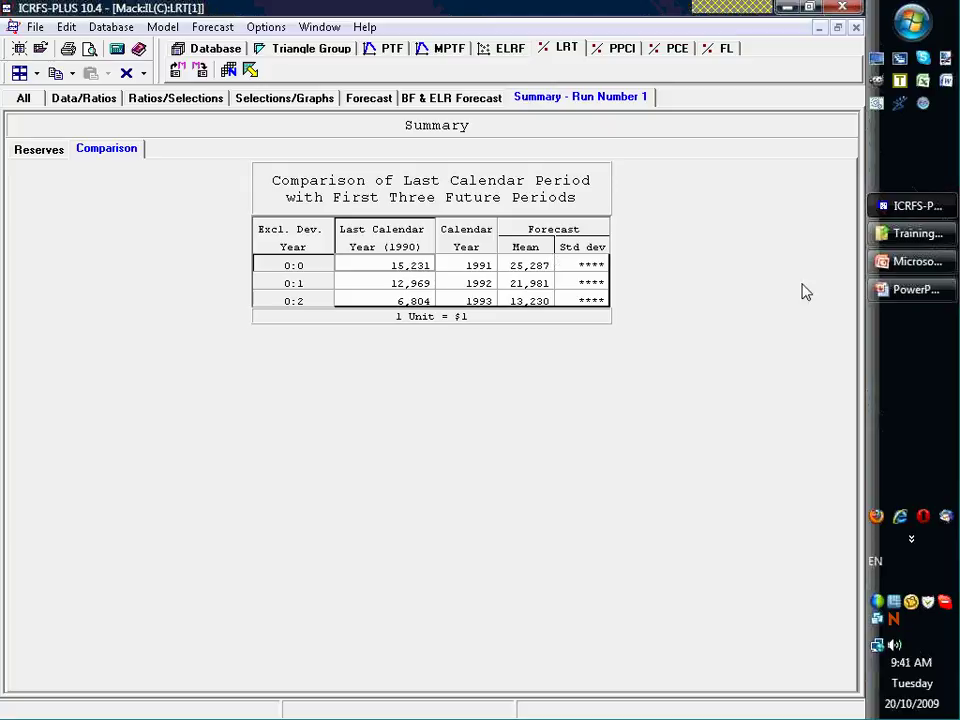
Switch to the ICRFSV10.4-Demo.ppt presentation in PowerPoint
click(900, 262)
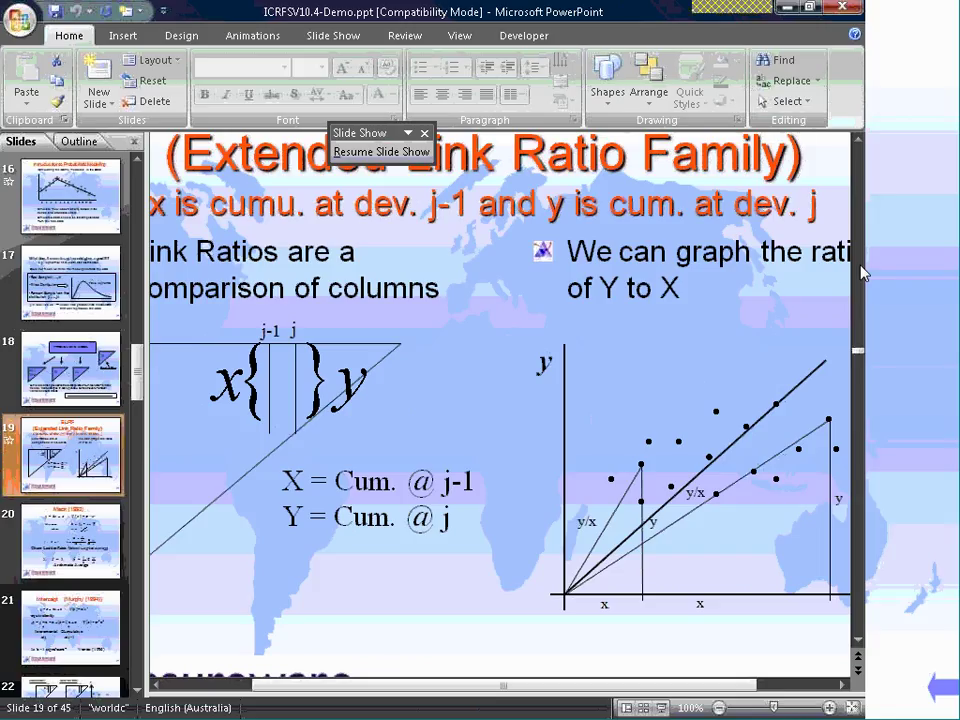